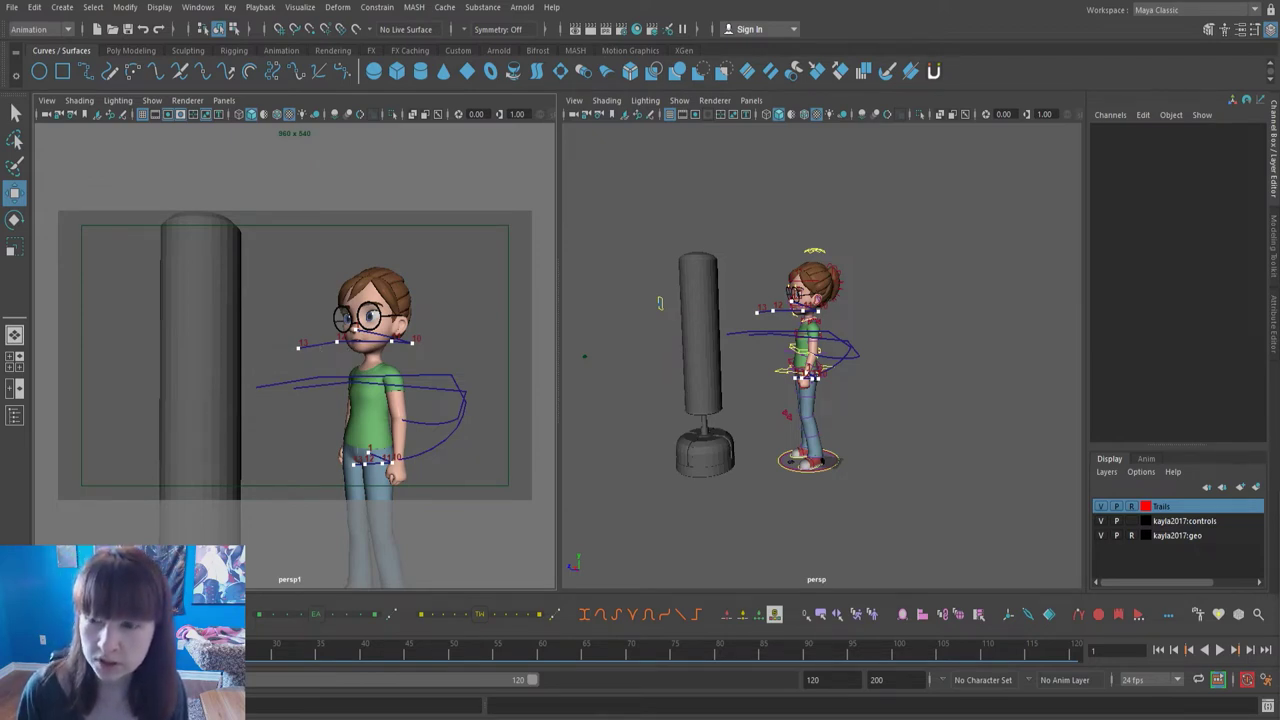
# Step: Play back the punch animation and examine the body's path with the master control and the hip control selected
pyautogui.hotkey('alt', 'v')
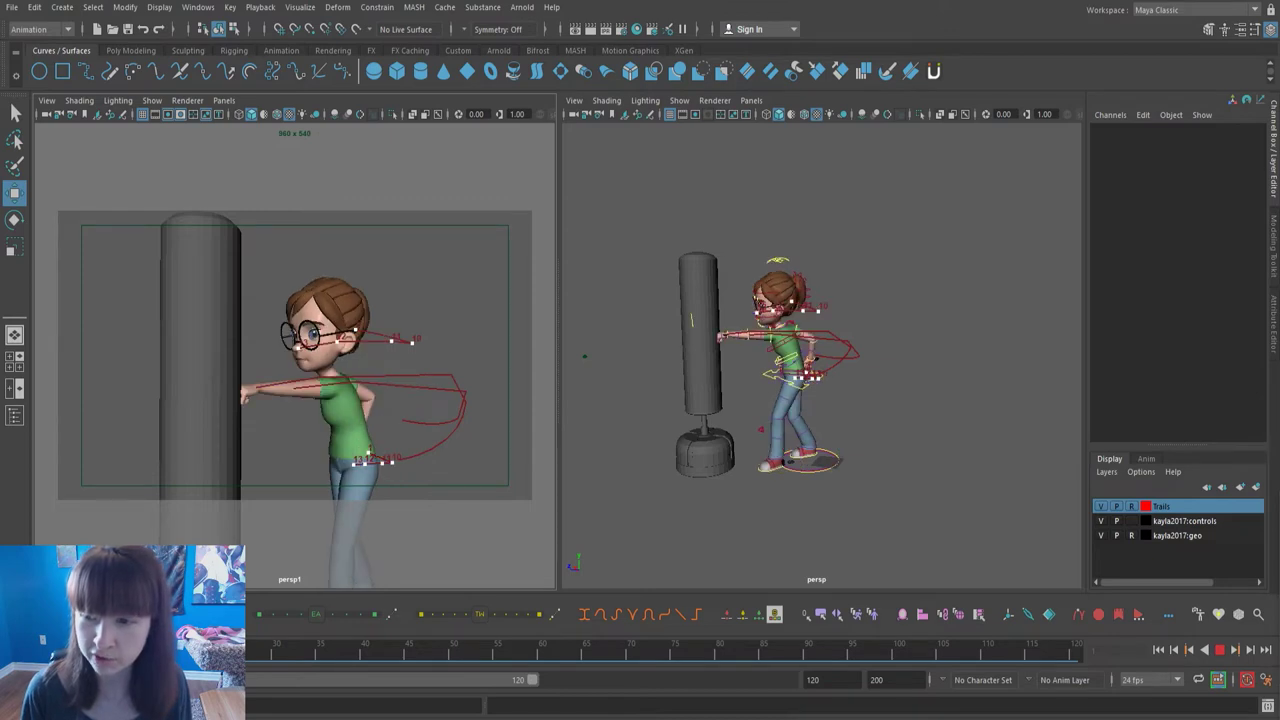
pyautogui.hotkey('alt', 'v')
pyautogui.click(838, 461)
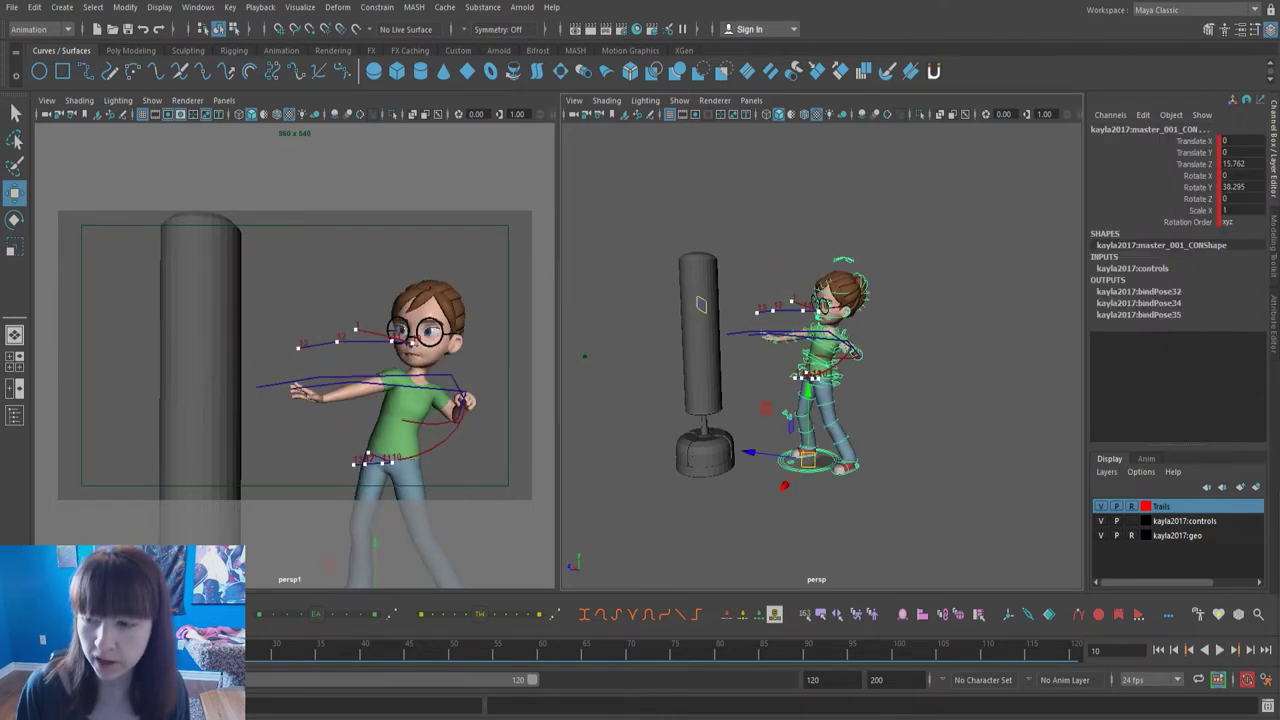
pyautogui.moveTo(98, 650); pyautogui.dragTo(125, 650)
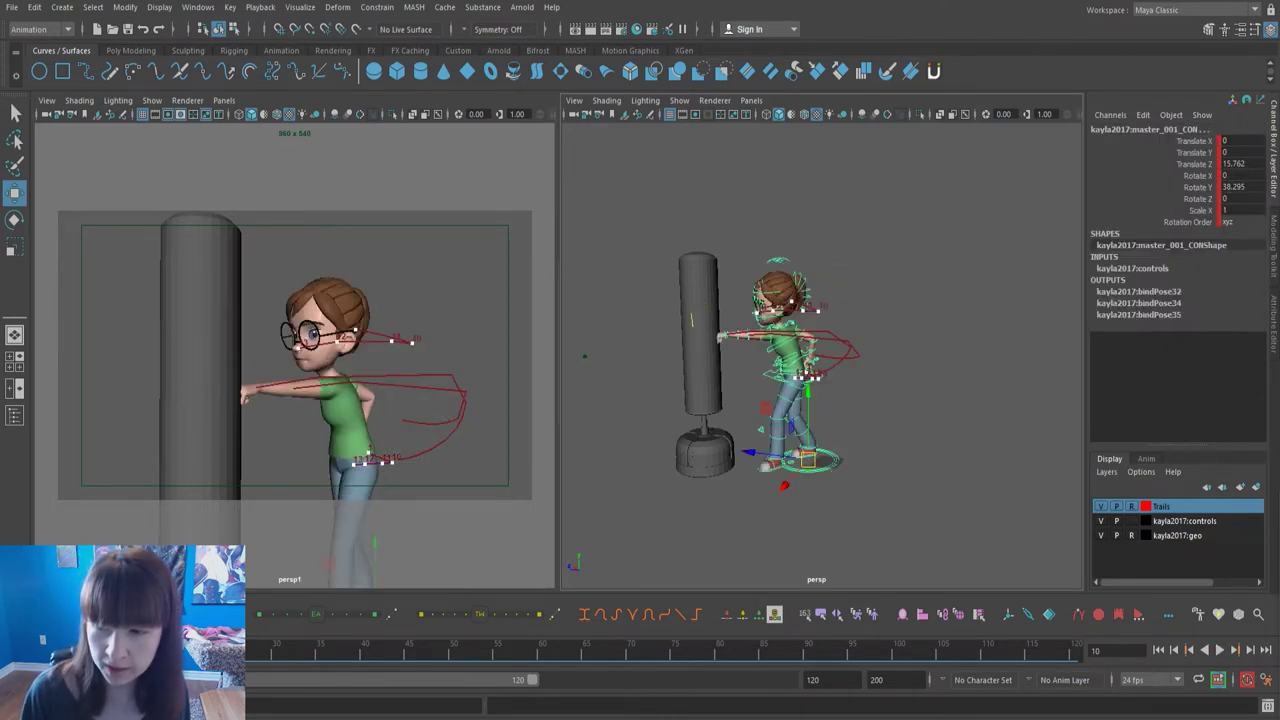
pyautogui.hotkey('alt', 'v')
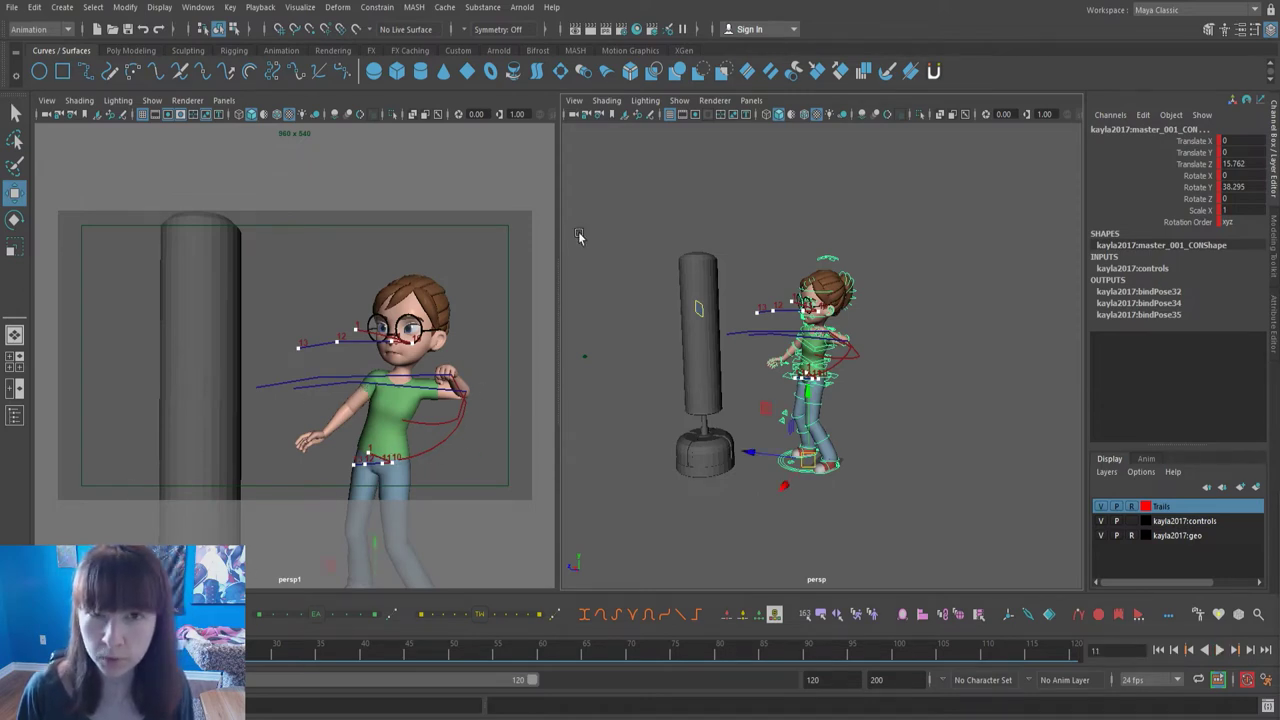
pyautogui.click(786, 378)
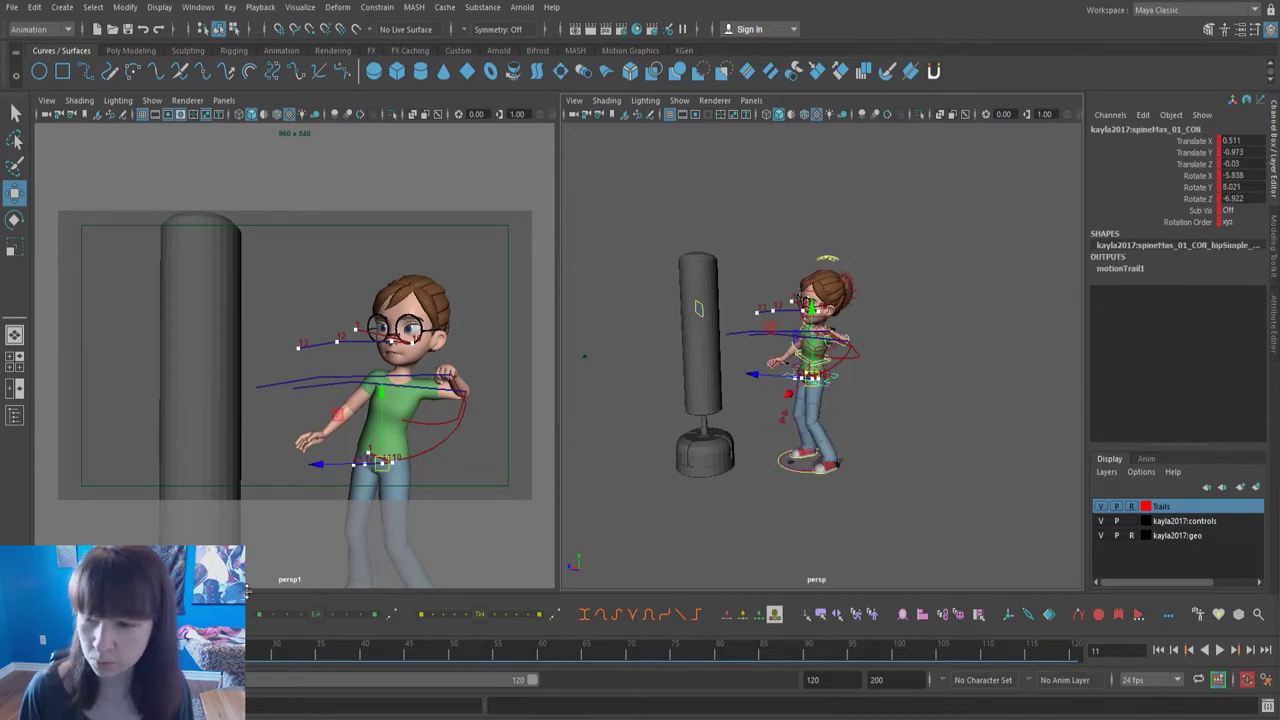
pyautogui.hotkey('alt', 'v')
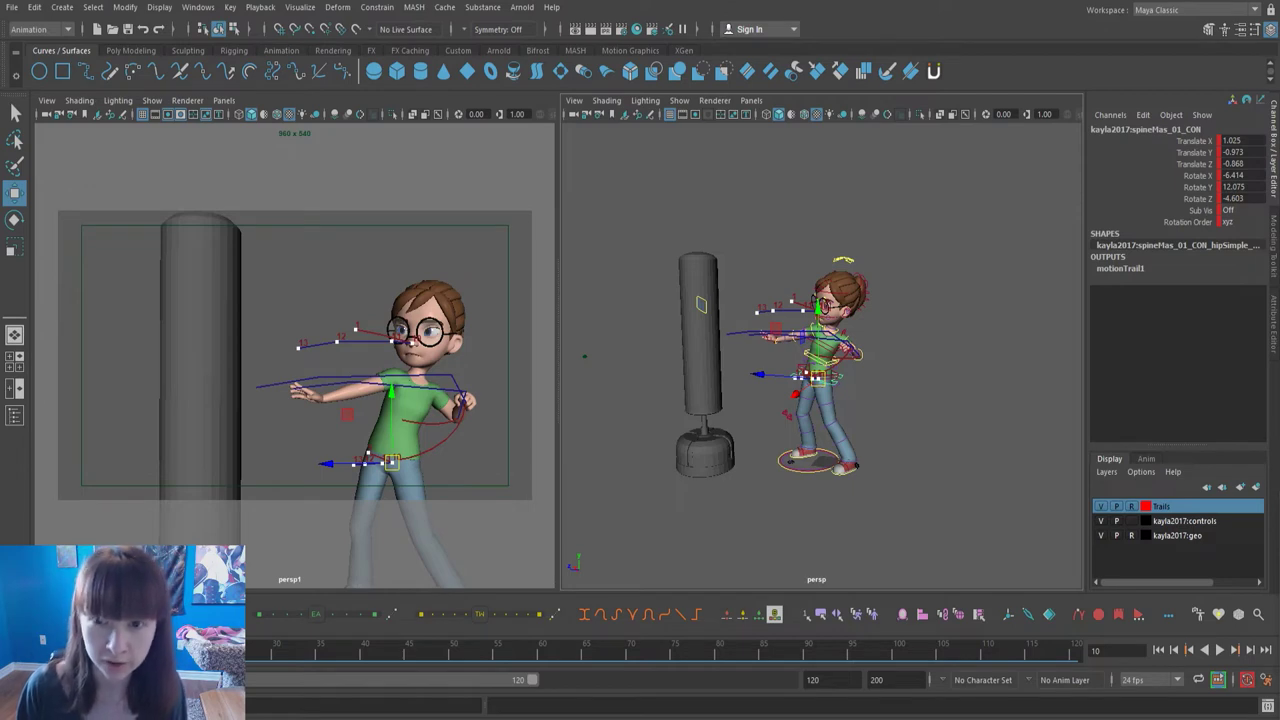
pyautogui.hotkey('alt', 'v')
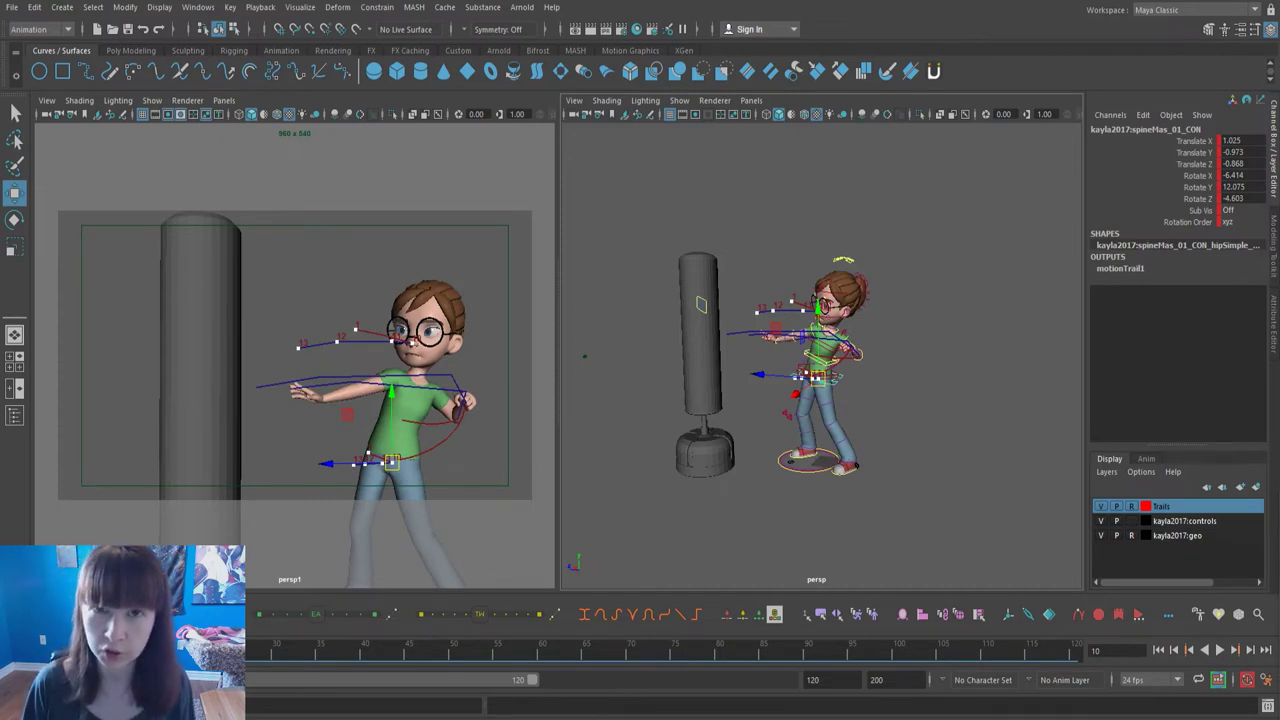
pyautogui.press('.')
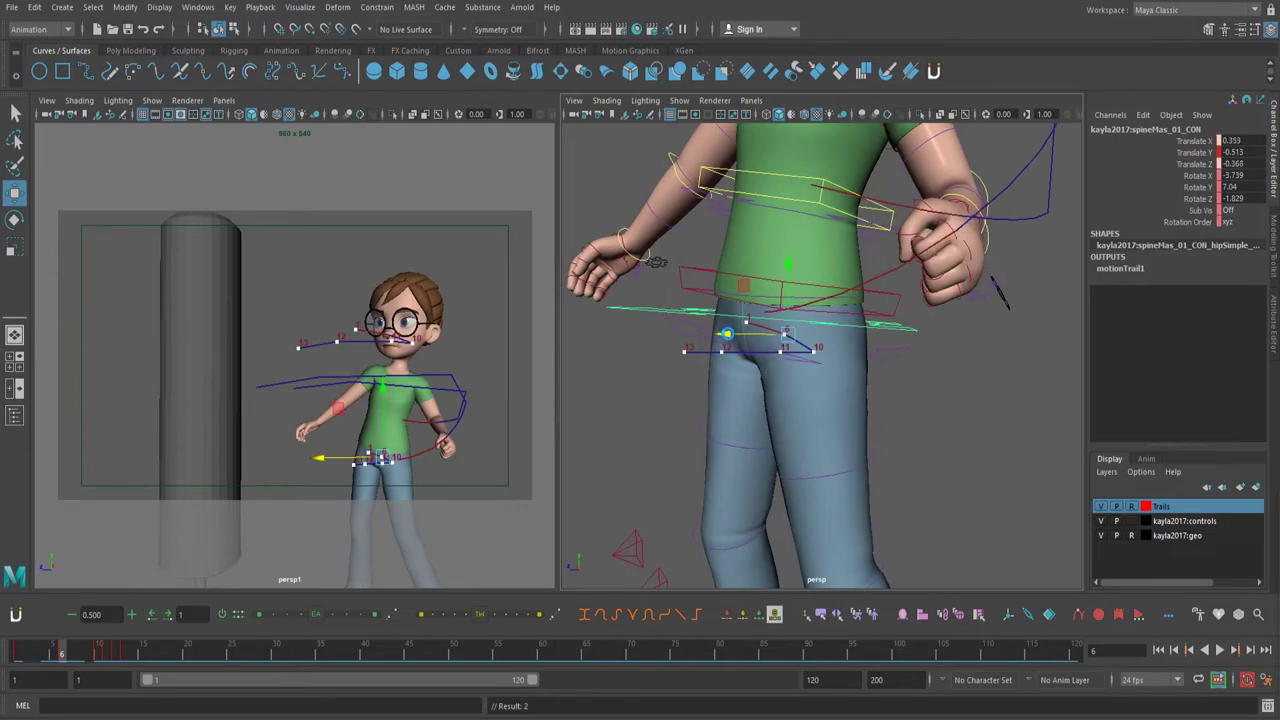
# Step: Scrub to frame 12 and select the left arm's shoulder, elbow and wrist FK controls
pyautogui.keyDown('alt'); pyautogui.moveTo(655, 262); pyautogui.dragTo(891, 331); pyautogui.keyUp('alt')
pyautogui.keyDown('alt'); pyautogui.moveTo(700, 400); pyautogui.dragTo(840, 403, button='right'); pyautogui.keyUp('alt')
pyautogui.moveTo(44, 648); pyautogui.dragTo(100, 645)
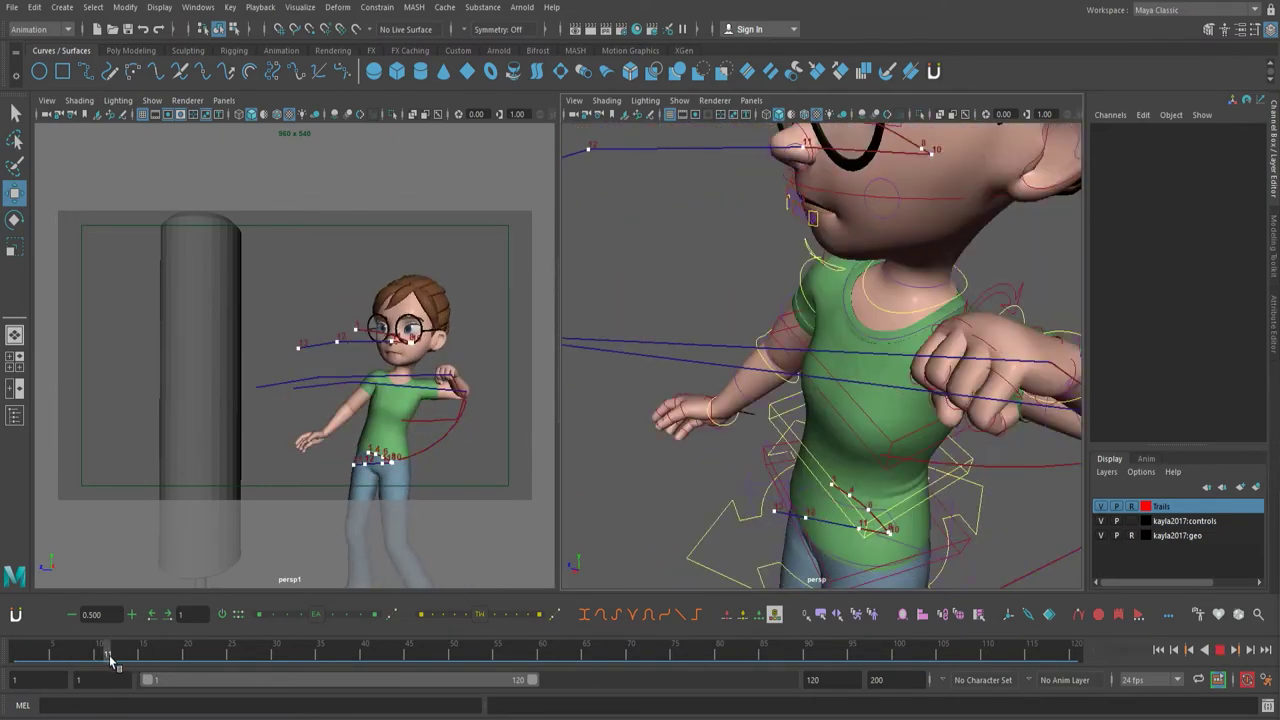
pyautogui.keyDown('alt'); pyautogui.moveTo(671, 455); pyautogui.dragTo(610, 420); pyautogui.keyUp('alt')
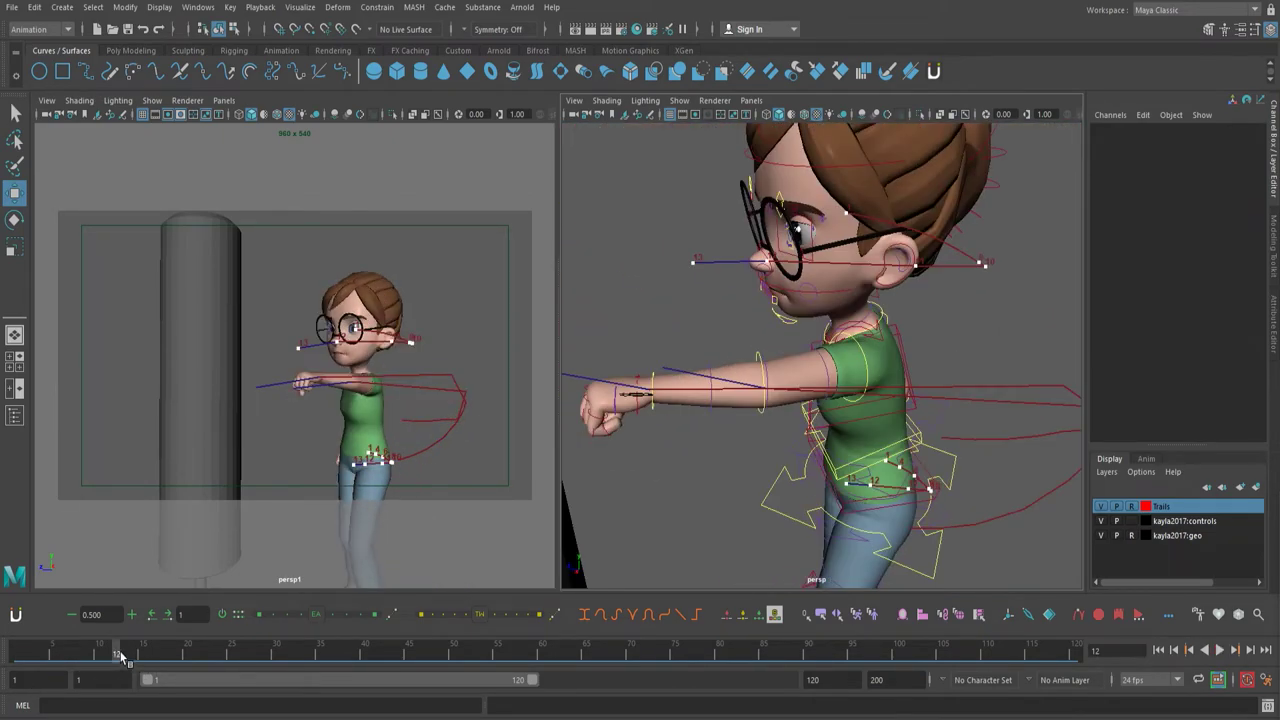
pyautogui.click(833, 385)
pyautogui.press('q')
pyautogui.keyDown('shift'); pyautogui.click(763, 380); pyautogui.keyUp('shift')
pyautogui.keyDown('shift'); pyautogui.click(651, 386); pyautogui.keyUp('shift')
pyautogui.keyDown('alt'); pyautogui.moveTo(740, 440); pyautogui.dragTo(792, 441); pyautogui.keyUp('alt')
pyautogui.moveTo(116, 652); pyautogui.dragTo(114, 652)
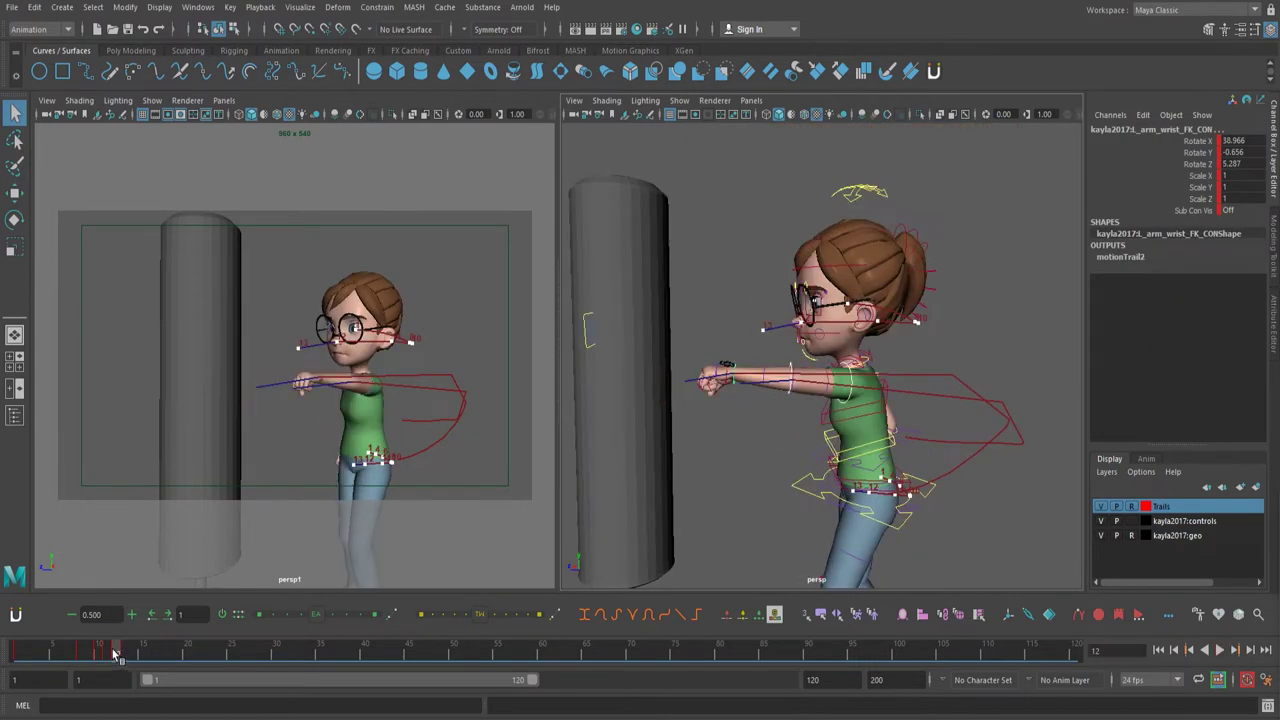
# Step: Rotate the left shoulder FK control at frame 12 to change the direction of the punching arm
pyautogui.scroll(5, 850, 402)
pyautogui.click(874, 418)
pyautogui.press('e')
pyautogui.moveTo(868, 408); pyautogui.dragTo(922, 446)
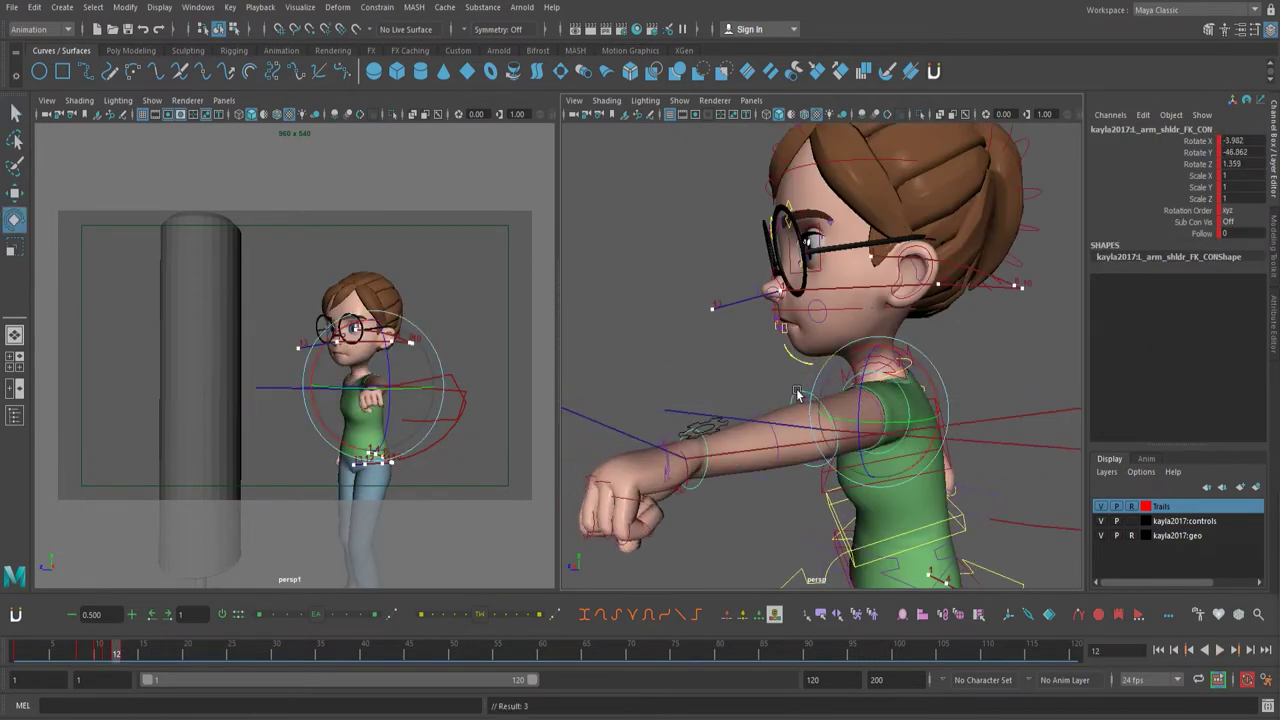
# Step: Bend the left arm at frame 12 by rotating its elbow FK control so the forearm leads toward the bag
pyautogui.click(815, 455)
pyautogui.moveTo(815, 455); pyautogui.dragTo(784, 424)
pyautogui.click(798, 428)
pyautogui.press('w')
pyautogui.moveTo(784, 362); pyautogui.dragTo(798, 362)
pyautogui.click(842, 462)
pyautogui.press('e')
pyautogui.moveTo(848, 485); pyautogui.dragTo(822, 432)
# Step: Try switching the left arm to IK by setting the hand control's FK/IK to 1, and undo it
pyautogui.click(671, 424)
pyautogui.press('w')
pyautogui.keyDown('alt'); pyautogui.moveTo(748, 448); pyautogui.dragTo(750, 490); pyautogui.keyUp('alt')
pyautogui.click(814, 462)
pyautogui.click(652, 402)
pyautogui.click(1240, 141)
pyautogui.write('1')
pyautogui.press('Return')
pyautogui.keyDown('alt'); pyautogui.moveTo(1020, 340); pyautogui.dragTo(942, 388, button='right'); pyautogui.keyUp('alt')
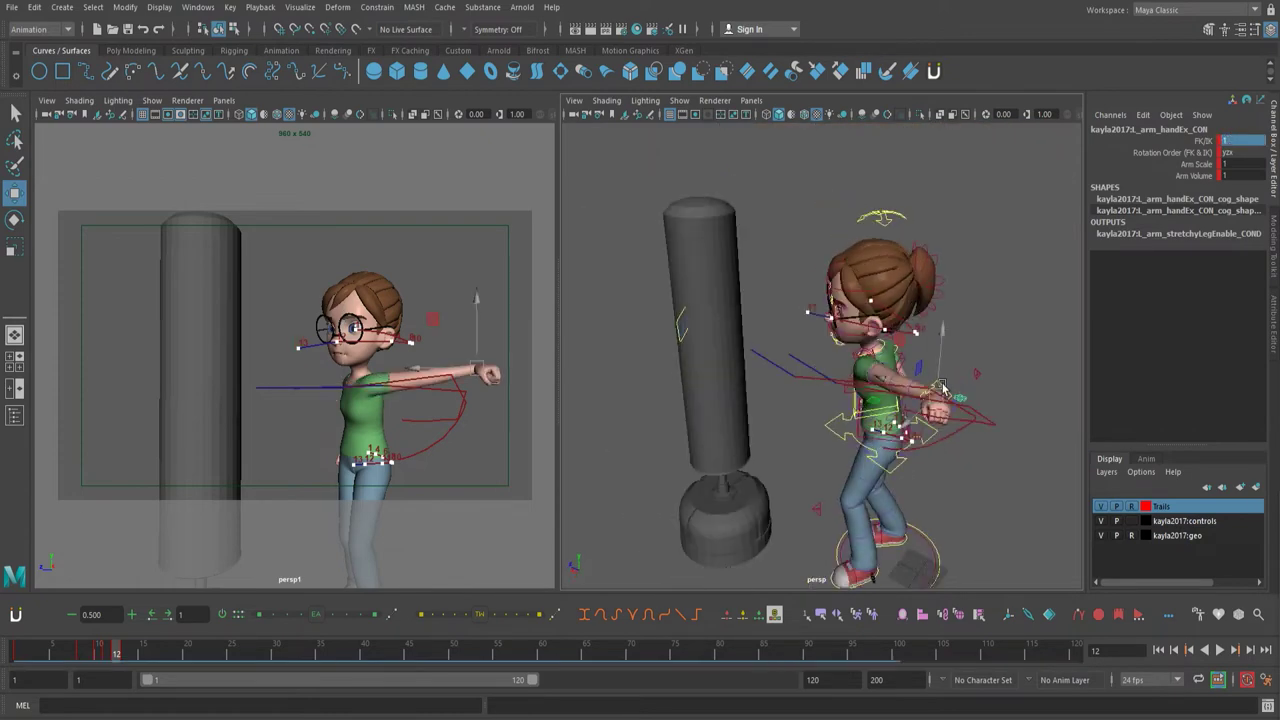
pyautogui.click(810, 383)
pyautogui.click(943, 367)
pyautogui.hotkey('ctrl', 'z')
pyautogui.hotkey('ctrl', 'z')
pyautogui.hotkey('ctrl', 'z')
pyautogui.hotkey('ctrl', 'z')
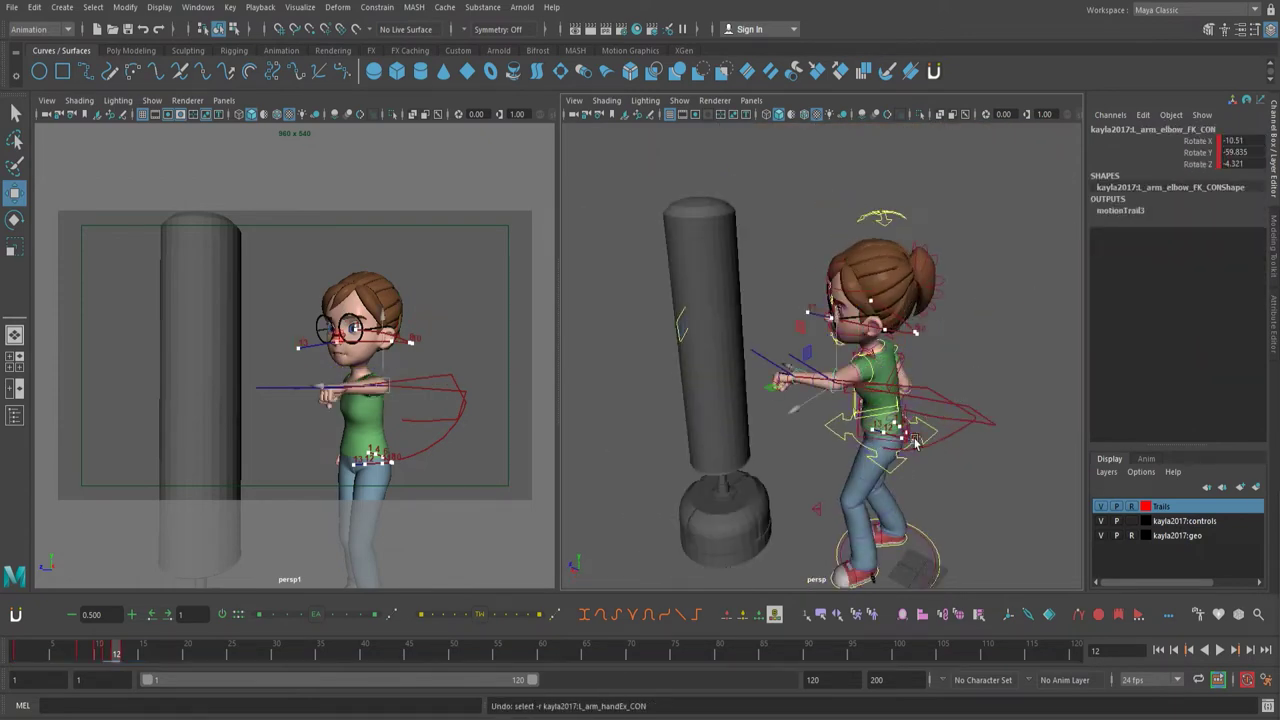
# Step: Try changing the Arm Scale on the left hand's settings control at frame 12, and undo it
pyautogui.keyDown('alt'); pyautogui.moveTo(775, 400); pyautogui.dragTo(865, 408, button='right'); pyautogui.keyUp('alt')
pyautogui.click(703, 429)
pyautogui.keyDown('alt'); pyautogui.moveTo(715, 445); pyautogui.dragTo(708, 474); pyautogui.keyUp('alt')
pyautogui.click(693, 460)
pyautogui.keyDown('alt'); pyautogui.moveTo(700, 400); pyautogui.dragTo(731, 437); pyautogui.keyUp('alt')
pyautogui.click(716, 446)
pyautogui.click(728, 437)
pyautogui.click(1196, 164)
pyautogui.moveTo(940, 305); pyautogui.dragTo(970, 305, button='middle')
pyautogui.hotkey('ctrl', 'z')
pyautogui.click(1197, 176)
# Step: Scale up the left wrist FK control uniformly on X, Y and Z at frame 12 to enlarge the fist
pyautogui.click(733, 432)
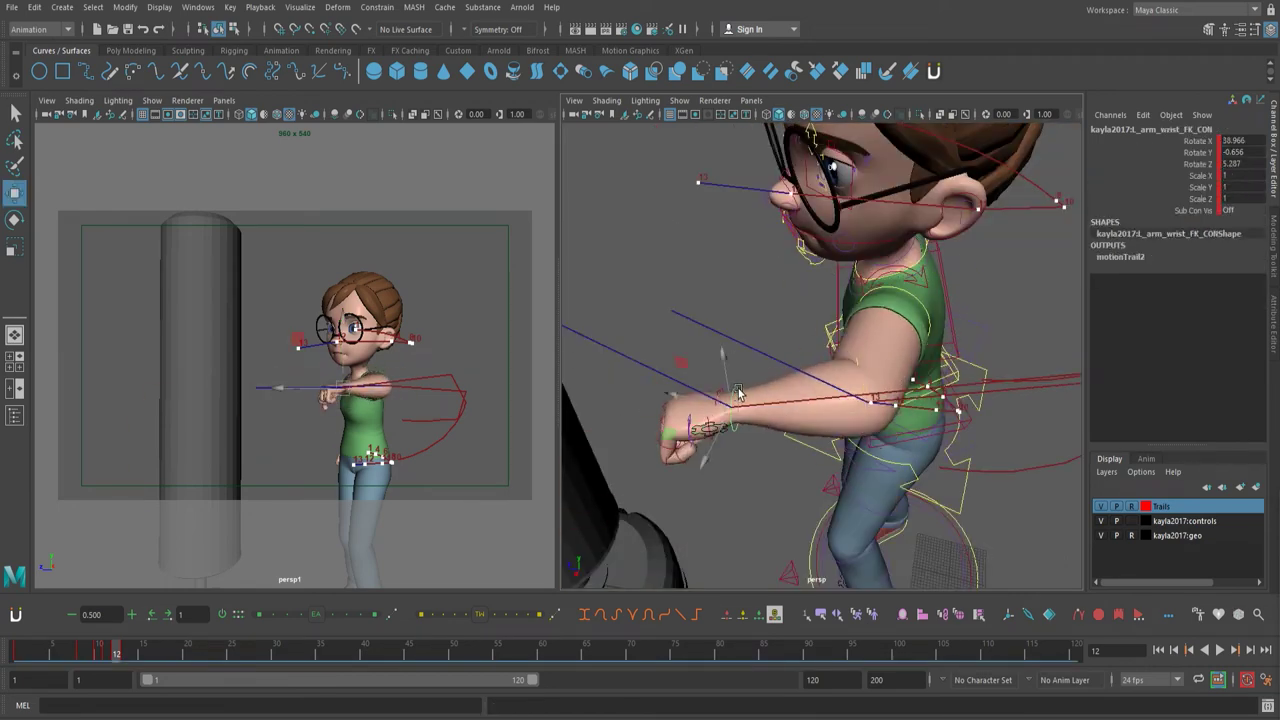
pyautogui.moveTo(1198, 176); pyautogui.dragTo(1198, 199)
pyautogui.moveTo(840, 420); pyautogui.dragTo(870, 420, button='middle')
pyautogui.moveTo(792, 452)
pyautogui.keyDown('alt'); pyautogui.mouseDown()
pyautogui.moveTo(805, 407)
pyautogui.moveTo(773, 449)
pyautogui.moveTo(788, 505)
pyautogui.mouseUp(); pyautogui.keyUp('alt')
# Step: Reveal the left elbow shaper control inside the arm and move it to push out the elbow at frame 12
pyautogui.click(857, 351)
pyautogui.press('w')
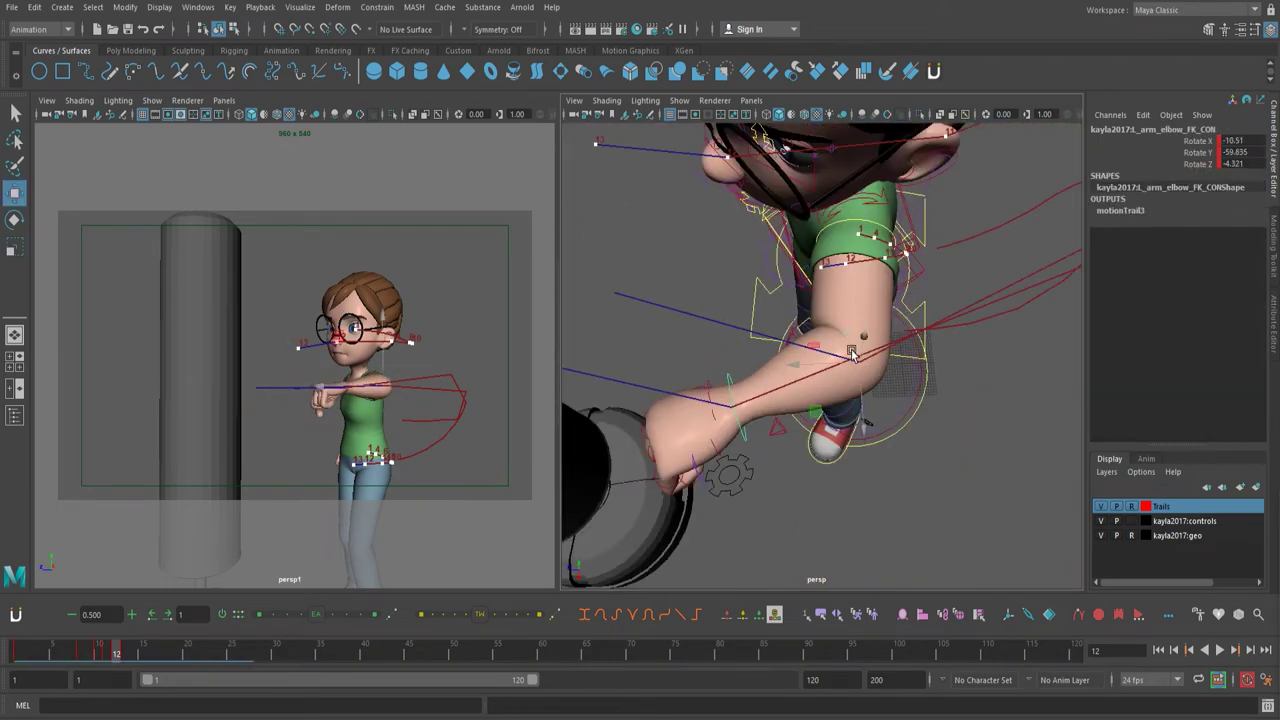
pyautogui.keyDown('alt'); pyautogui.moveTo(857, 351); pyautogui.dragTo(845, 262); pyautogui.keyUp('alt')
pyautogui.click(606, 101)
pyautogui.click(625, 247)
pyautogui.click(853, 345)
pyautogui.click(606, 101)
pyautogui.click(625, 247)
pyautogui.keyDown('alt'); pyautogui.moveTo(780, 300); pyautogui.dragTo(822, 385); pyautogui.keyUp('alt')
pyautogui.moveTo(859, 361); pyautogui.dragTo(940, 353)
# Step: Reposition the left elbow shaper further and reduce its scale on X, Y and Z
pyautogui.keyDown('alt'); pyautogui.moveTo(890, 345); pyautogui.dragTo(937, 403); pyautogui.keyUp('alt')
pyautogui.press('e')
pyautogui.press('w')
pyautogui.moveTo(874, 370); pyautogui.dragTo(950, 290)
pyautogui.moveTo(1208, 211); pyautogui.dragTo(1208, 234)
pyautogui.moveTo(1046, 297); pyautogui.dragTo(1030, 297, button='middle')
pyautogui.keyDown('alt'); pyautogui.moveTo(960, 300); pyautogui.dragTo(838, 312); pyautogui.keyUp('alt')
# Step: Rotate the left arm at frame 12 to realign the forearm and fist with the punching bag
pyautogui.click(891, 417)
pyautogui.press('w')
pyautogui.click(913, 444)
pyautogui.press('e')
pyautogui.moveTo(838, 325); pyautogui.dragTo(930, 420)
# Step: Select the left hand's finger controls and move them toward the bag to stretch the fist at frame 12
pyautogui.press('q')
pyautogui.moveTo(913, 282); pyautogui.dragTo(773, 328)
pyautogui.keyDown('shift'); pyautogui.click(848, 343); pyautogui.keyUp('shift')
pyautogui.press('w')
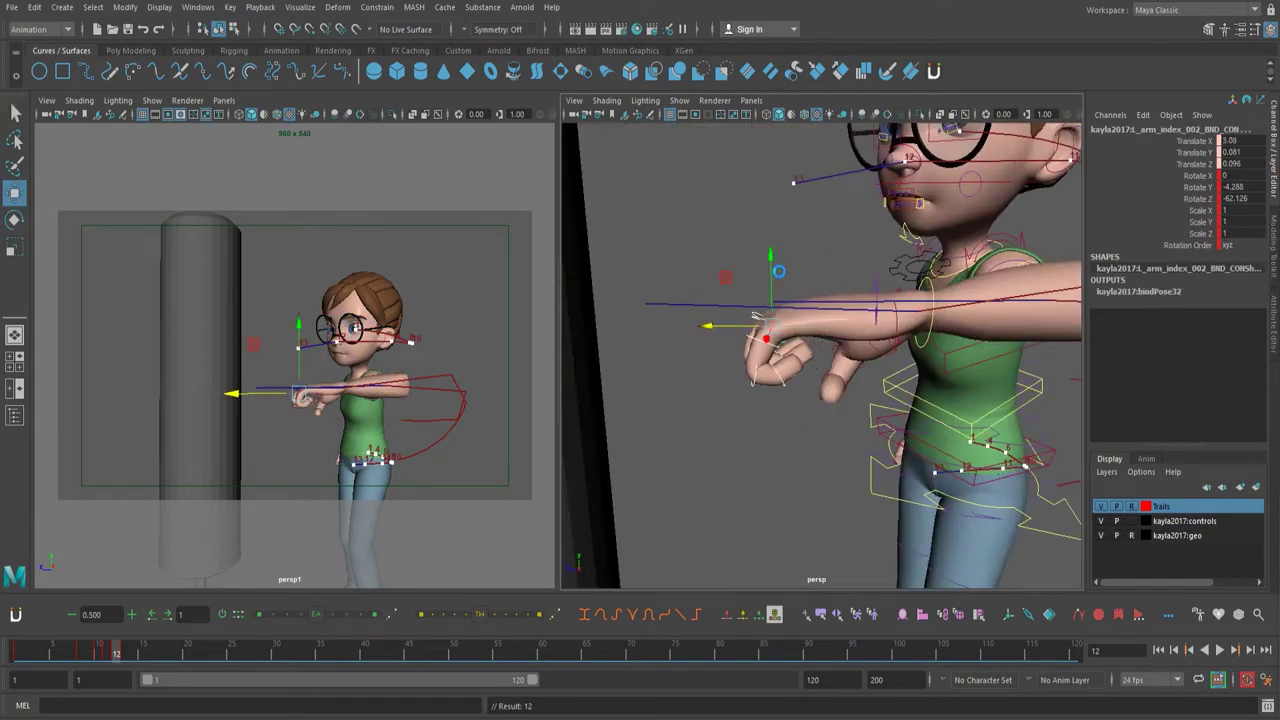
pyautogui.moveTo(770, 258); pyautogui.dragTo(770, 264)
pyautogui.keyDown('alt'); pyautogui.moveTo(755, 330); pyautogui.dragTo(791, 369, button='right'); pyautogui.keyUp('alt')
pyautogui.keyDown('alt'); pyautogui.moveTo(791, 369); pyautogui.dragTo(900, 430); pyautogui.keyUp('alt')
# Step: Refine the stretched punch pose at frame 12 by rotating and repositioning the left hand and arm controls
pyautogui.press('e')
pyautogui.moveTo(645, 247); pyautogui.dragTo(600, 170)
pyautogui.click(937, 391)
pyautogui.click(975, 295)
pyautogui.press('w')
pyautogui.moveTo(1003, 265); pyautogui.dragTo(985, 330)
pyautogui.press('e')
pyautogui.moveTo(915, 275); pyautogui.dragTo(905, 285)
pyautogui.click(916, 455)
pyautogui.moveTo(858, 385); pyautogui.dragTo(880, 410)
# Step: Play and scrub the frames leading up to frame 12 to check how the left arm moves into the punch
pyautogui.keyDown('alt'); pyautogui.moveTo(920, 449); pyautogui.dragTo(895, 490); pyautogui.keyUp('alt')
pyautogui.keyDown('alt'); pyautogui.moveTo(895, 490); pyautogui.dragTo(866, 486, button='right'); pyautogui.keyUp('alt')
pyautogui.click(748, 430)
pyautogui.keyDown('alt'); pyautogui.moveTo(760, 440); pyautogui.dragTo(700, 410); pyautogui.keyUp('alt')
pyautogui.click(648, 256)
pyautogui.hotkey('alt', 'v')
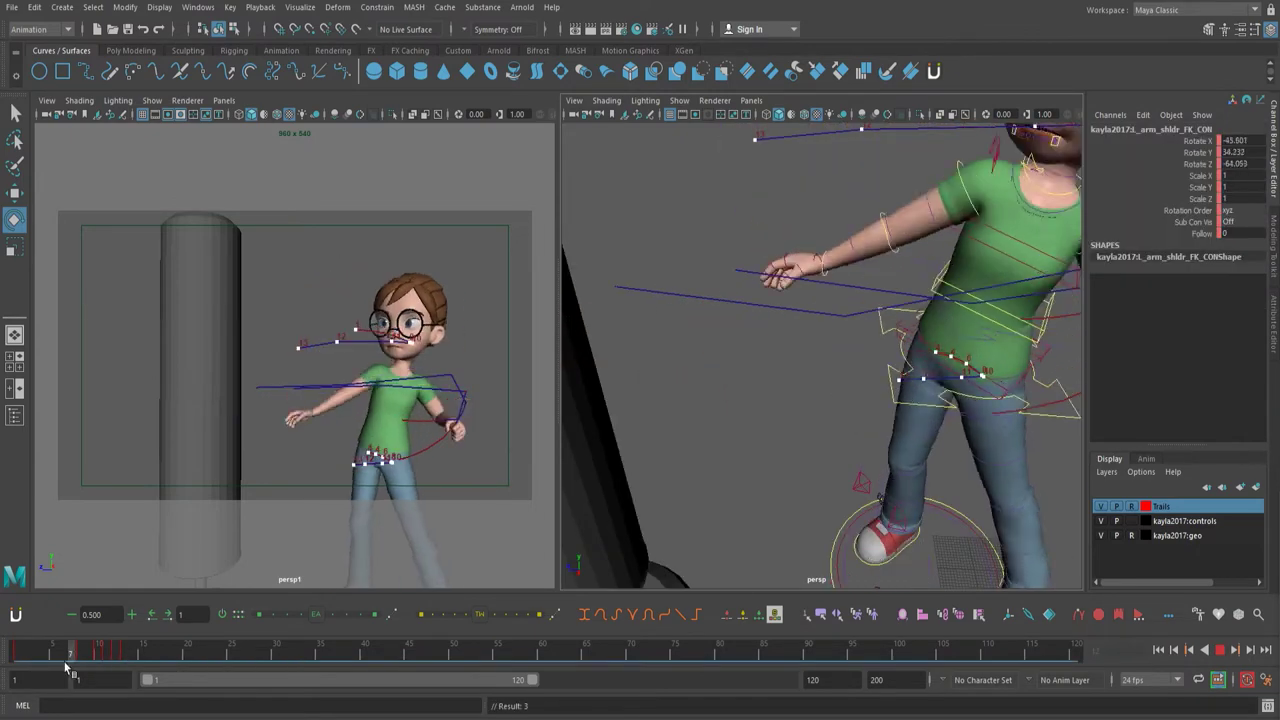
pyautogui.moveTo(66, 668); pyautogui.dragTo(115, 660)
# Step: Nudge the left elbow shaper control slightly to clean up the bend of the punching arm
pyautogui.keyDown('alt'); pyautogui.moveTo(850, 310); pyautogui.dragTo(870, 360); pyautogui.keyUp('alt')
pyautogui.click(1007, 356)
pyautogui.press('w')
pyautogui.moveTo(954, 356); pyautogui.dragTo(946, 357)
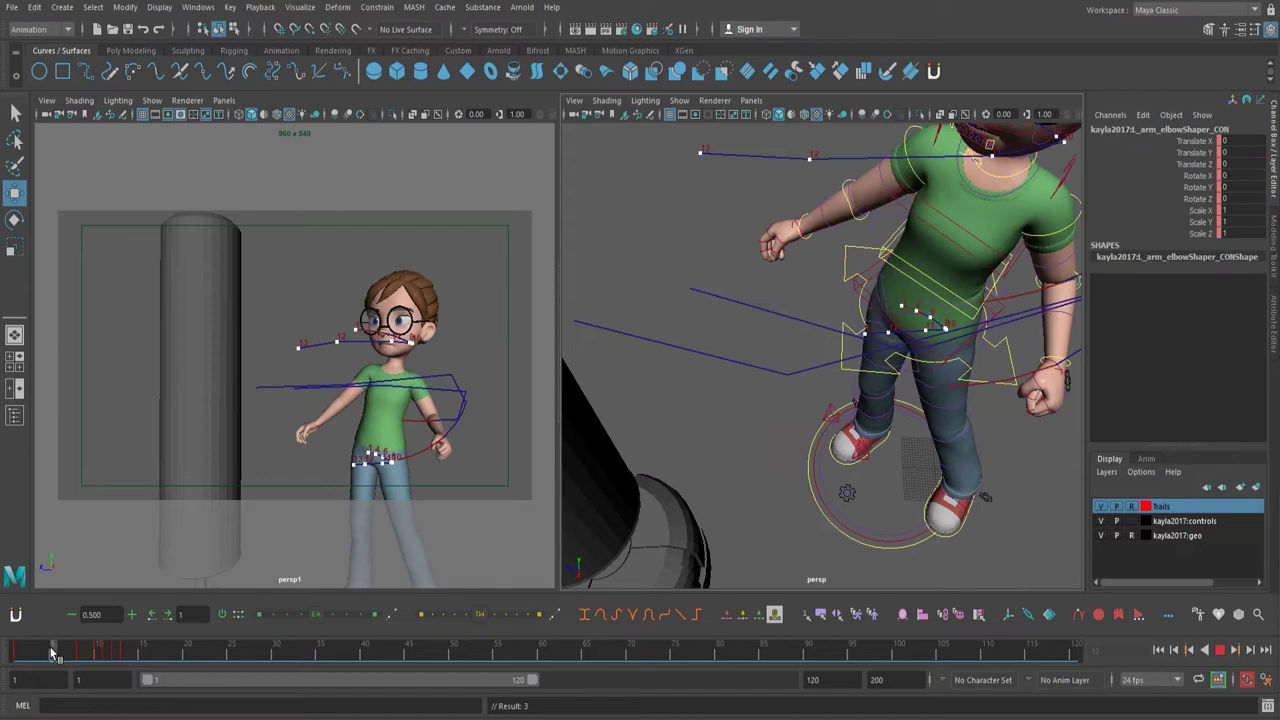
# Step: Adjust the left elbow FK control's rotation at frame 11 to refine the wind-up pose
pyautogui.hotkey('alt', 'v')
pyautogui.moveTo(1090, 233); pyautogui.dragTo(1080, 242)
pyautogui.moveTo(88, 657); pyautogui.dragTo(110, 640)
pyautogui.moveTo(452, 418); pyautogui.dragTo(453, 422)
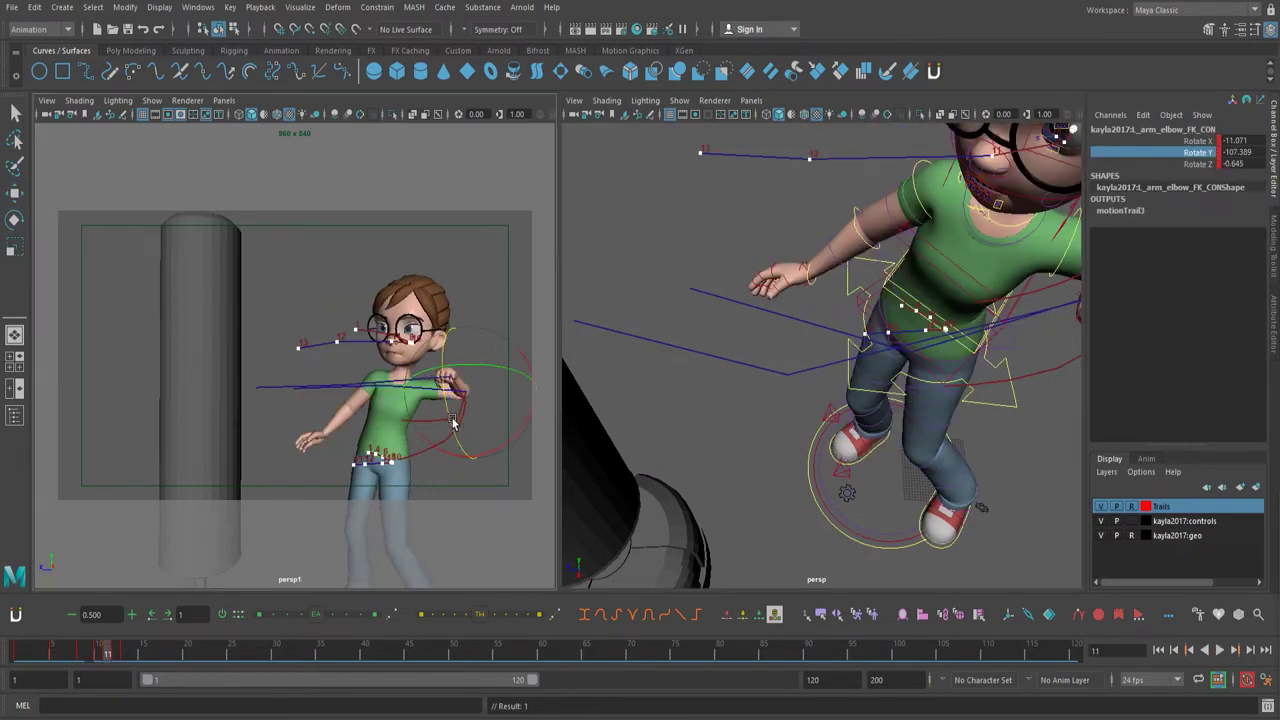
# Step: Shape the left shoulder at frame 12 by moving the upper arm shaper and rotating it to about -40, 34 and 8
pyautogui.click(810, 292)
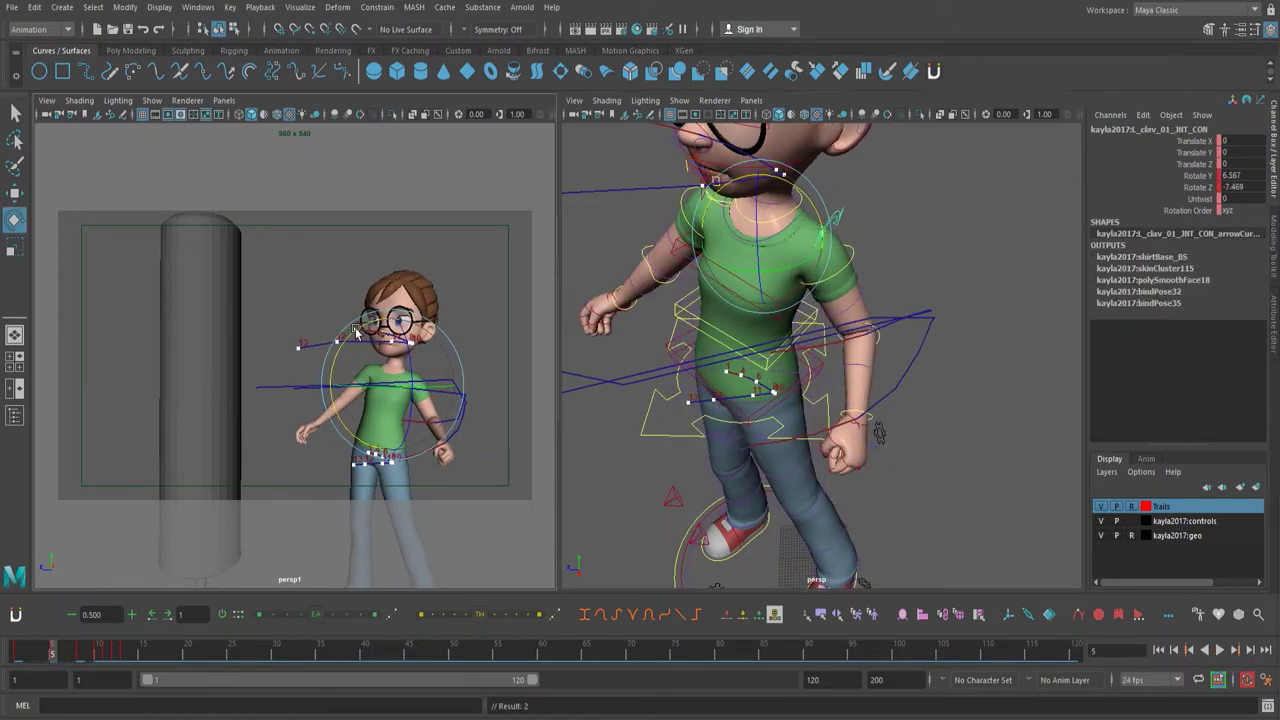
pyautogui.hotkey('alt', 'v')
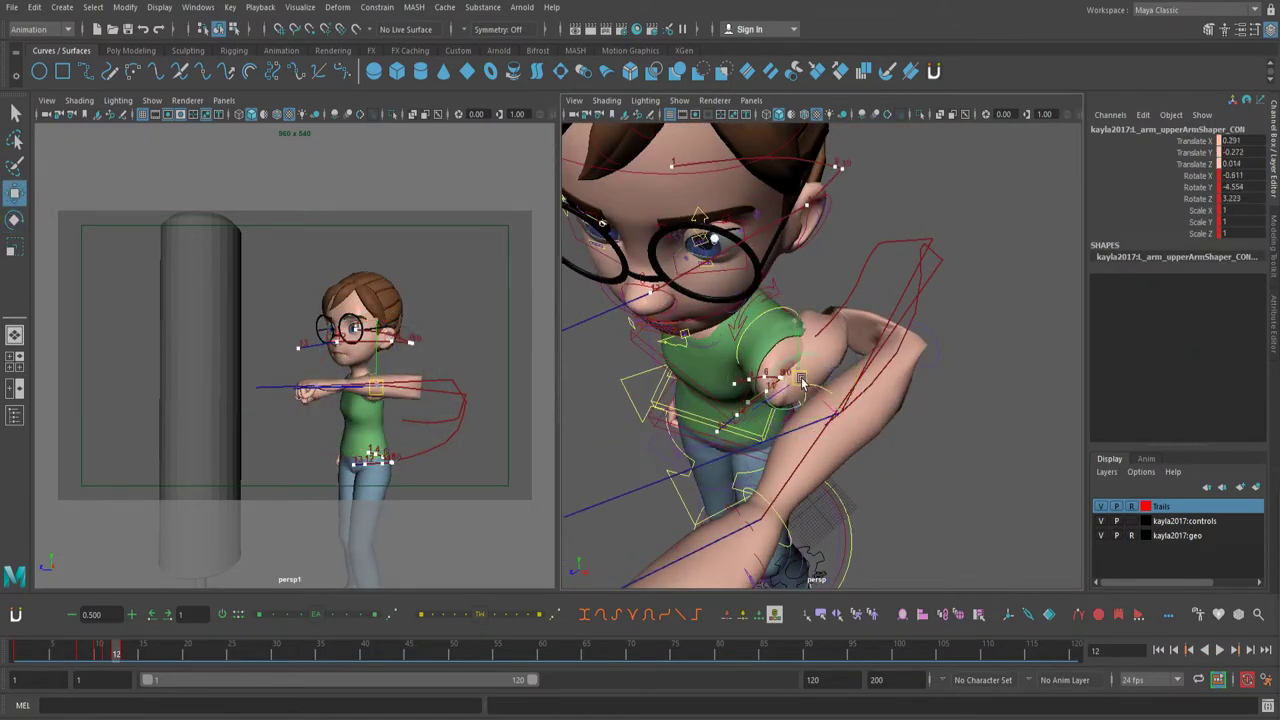
pyautogui.press('e')
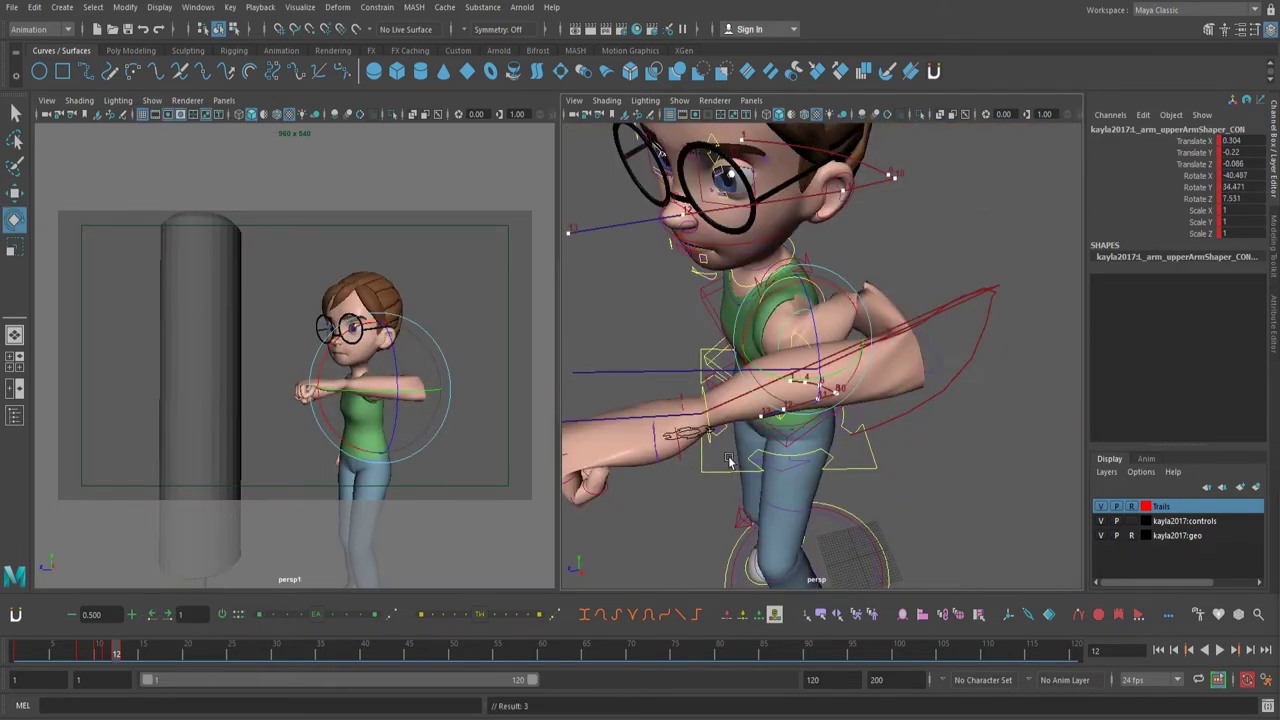
pyautogui.keyDown('alt'); pyautogui.moveTo(729, 460); pyautogui.dragTo(750, 420); pyautogui.keyUp('alt')
pyautogui.moveTo(116, 651); pyautogui.dragTo(107, 645)
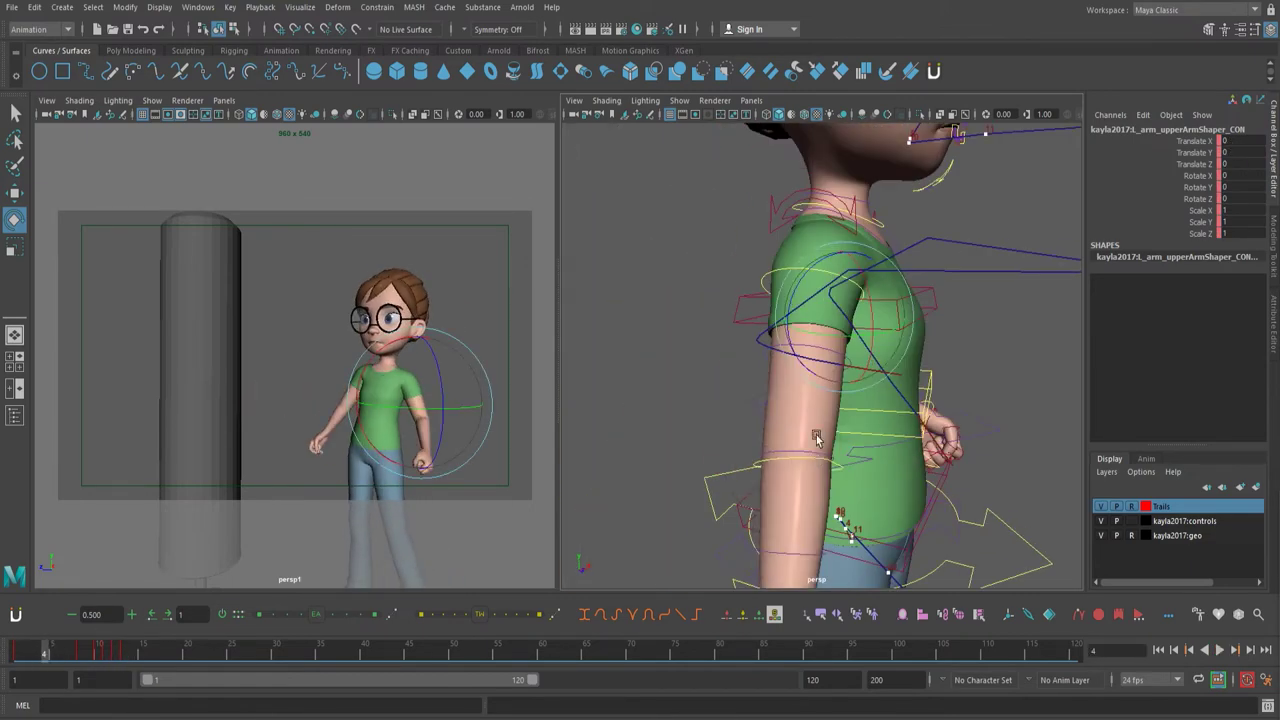
# Step: Pose the right hand open at frame 12 by adjusting its wrist, finger and thumb controls
pyautogui.click(871, 325)
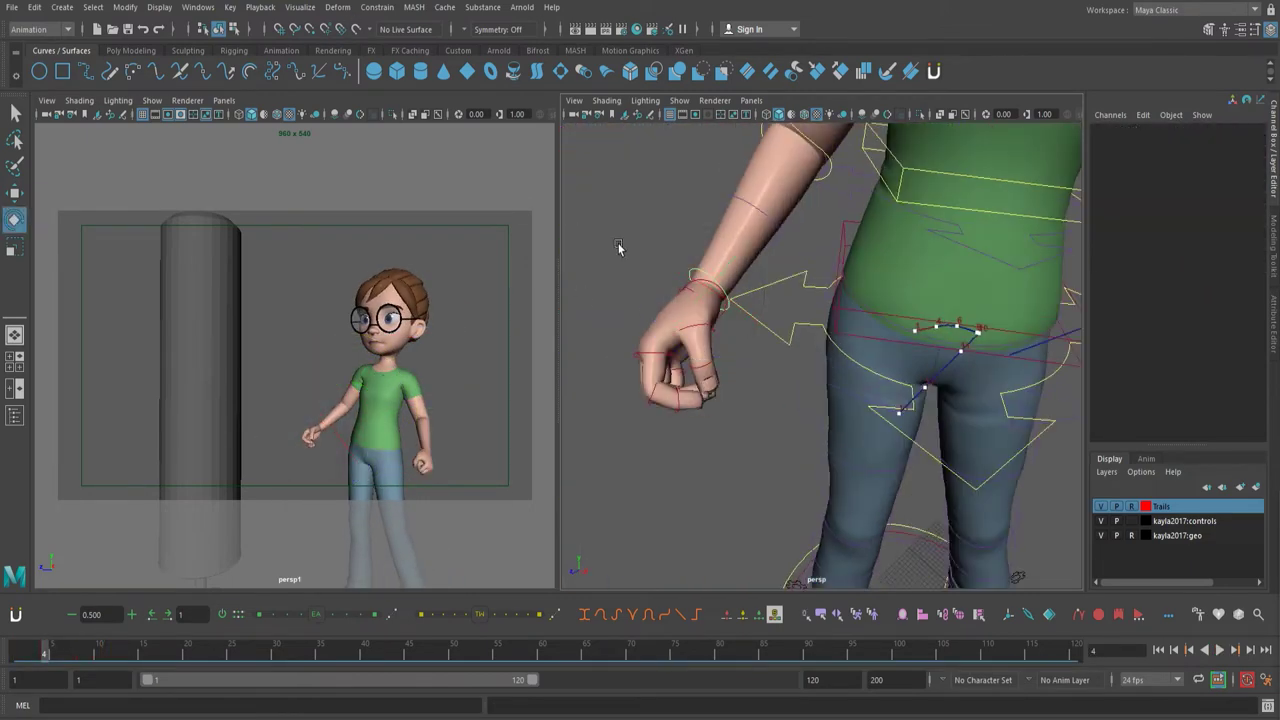
pyautogui.click(712, 290)
pyautogui.moveTo(703, 240); pyautogui.dragTo(650, 262)
pyautogui.moveTo(62, 651); pyautogui.dragTo(116, 653)
pyautogui.keyDown('alt'); pyautogui.moveTo(700, 310); pyautogui.dragTo(828, 305); pyautogui.keyUp('alt')
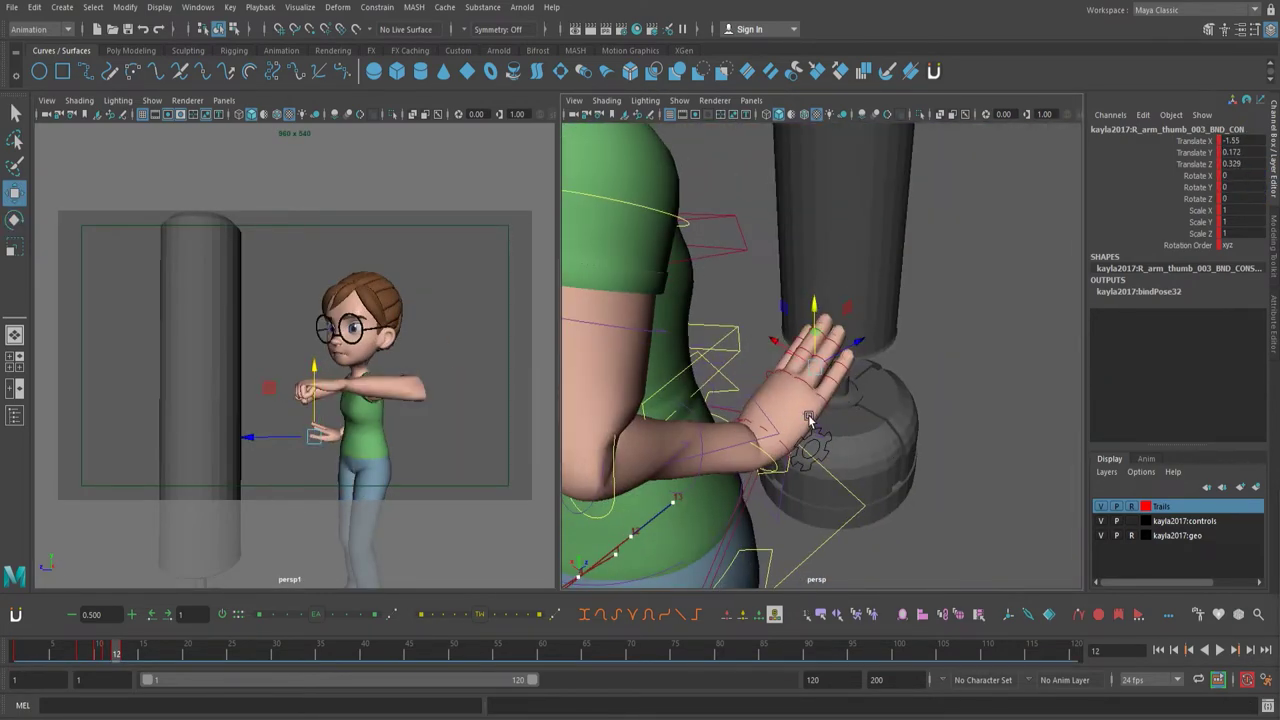
pyautogui.click(821, 390)
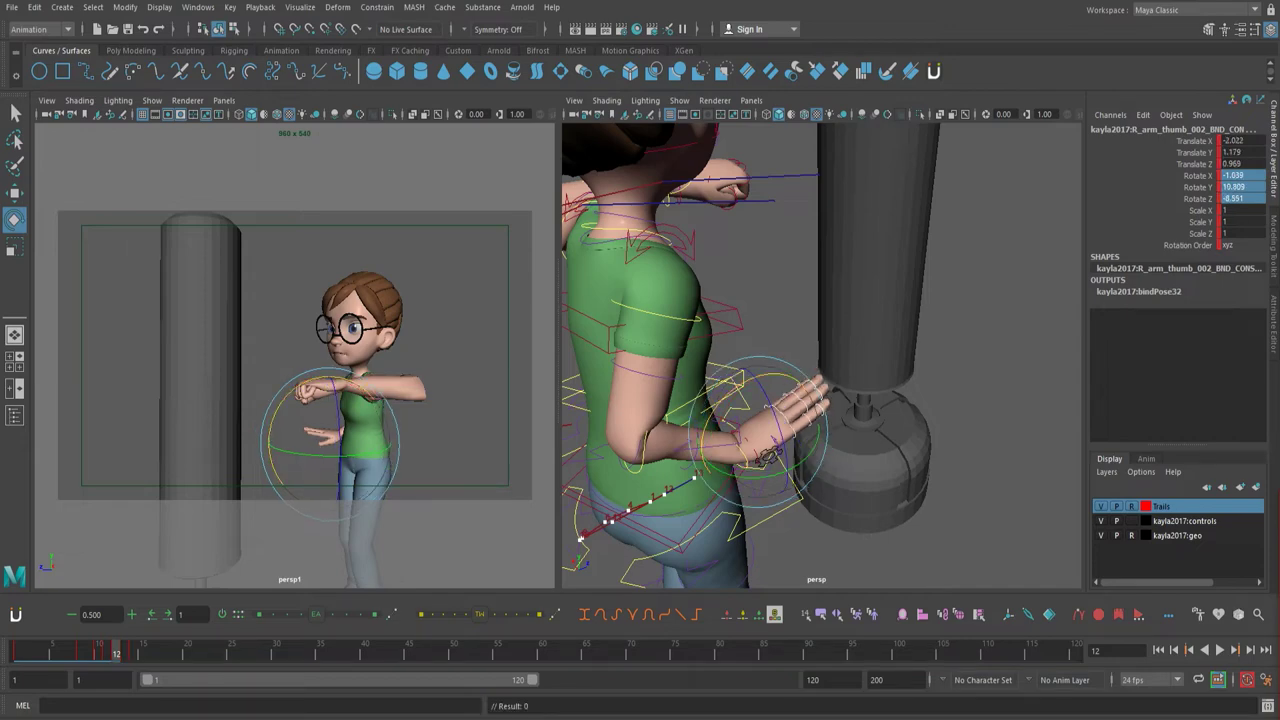
# Step: Play and scrub the punch between frames 1 and 13 to review the new hand and arm poses
pyautogui.click(108, 657)
pyautogui.hotkey('alt', 'v')
pyautogui.moveTo(120, 698)
pyautogui.mouseDown()
pyautogui.moveTo(57, 700)
pyautogui.moveTo(116, 682)
pyautogui.mouseUp()
pyautogui.keyDown('alt'); pyautogui.moveTo(980, 385); pyautogui.dragTo(714, 350); pyautogui.keyUp('alt')
pyautogui.hotkey('alt', 'v')
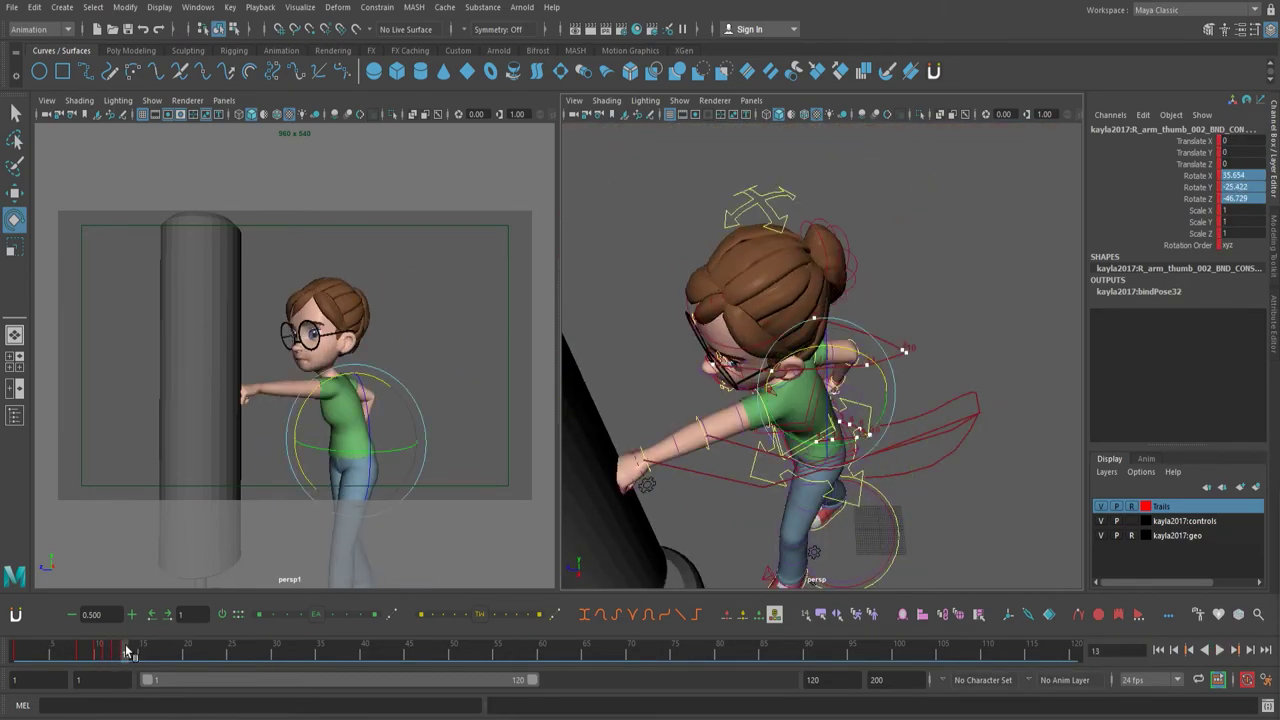
pyautogui.moveTo(24, 656)
pyautogui.mouseDown()
pyautogui.moveTo(152, 625)
pyautogui.moveTo(17, 640)
pyautogui.mouseUp()
# Step: Turn on the display of motion trails in the camera view and return to frame 12
pyautogui.keyDown('alt'); pyautogui.moveTo(800, 400); pyautogui.dragTo(838, 214); pyautogui.keyUp('alt')
pyautogui.click(858, 186)
pyautogui.press('space')
pyautogui.click(152, 101)
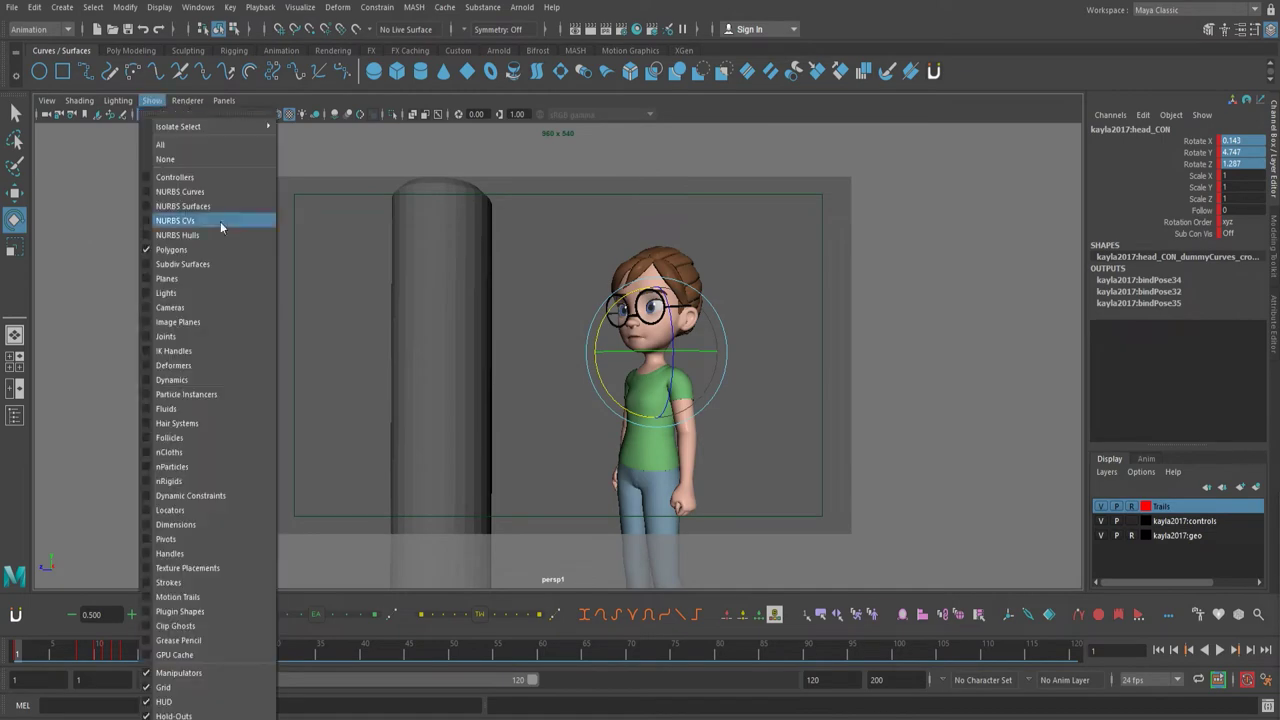
pyautogui.click(160, 595)
pyautogui.moveTo(25, 662); pyautogui.dragTo(118, 655)
pyautogui.press('space')
# Step: Turn on Sub Con Vis for the head control and select the head's sub control
pyautogui.keyDown('alt'); pyautogui.moveTo(720, 290); pyautogui.dragTo(860, 260); pyautogui.keyUp('alt')
pyautogui.click(852, 187)
pyautogui.click(860, 156)
pyautogui.click(1231, 235)
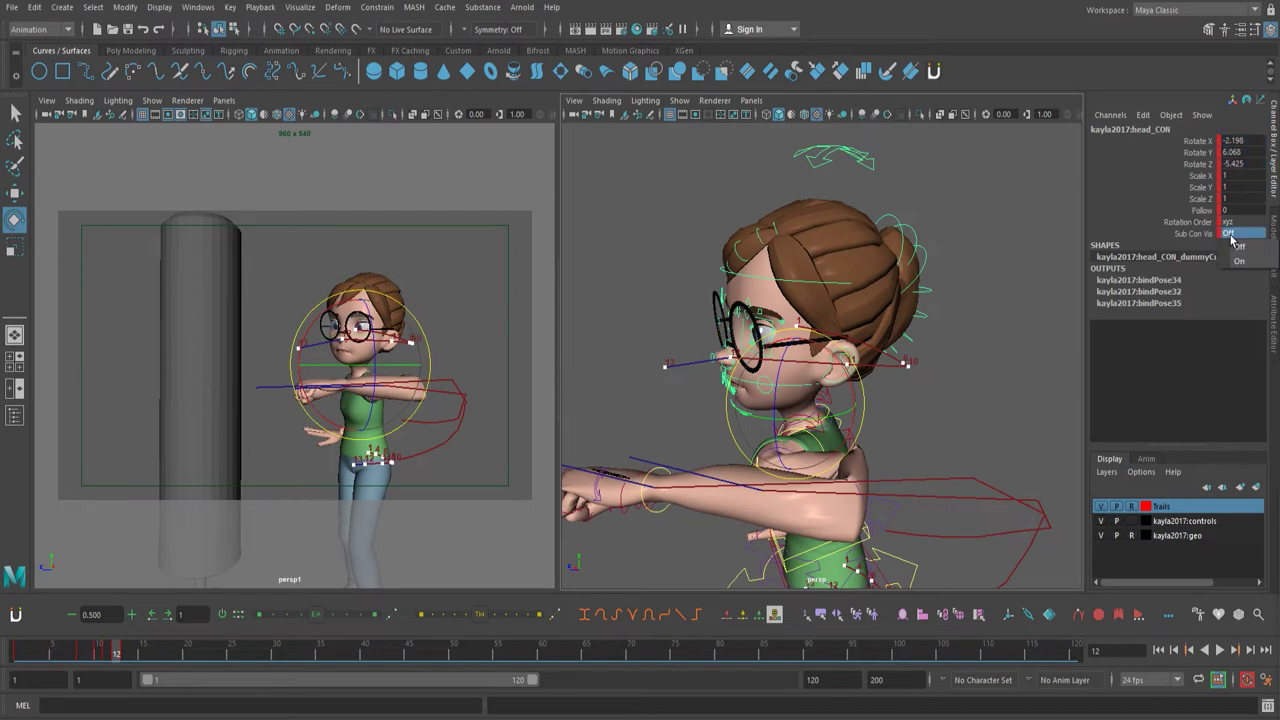
pyautogui.click(855, 148)
# Step: Set the head sub control's Scale X to 1.12 at frame 12
pyautogui.moveTo(1200, 175); pyautogui.dragTo(1200, 199)
pyautogui.hotkey('ctrl', 'z')
pyautogui.moveTo(1005, 304); pyautogui.dragTo(1047, 311, button='middle')
pyautogui.click(1200, 175)
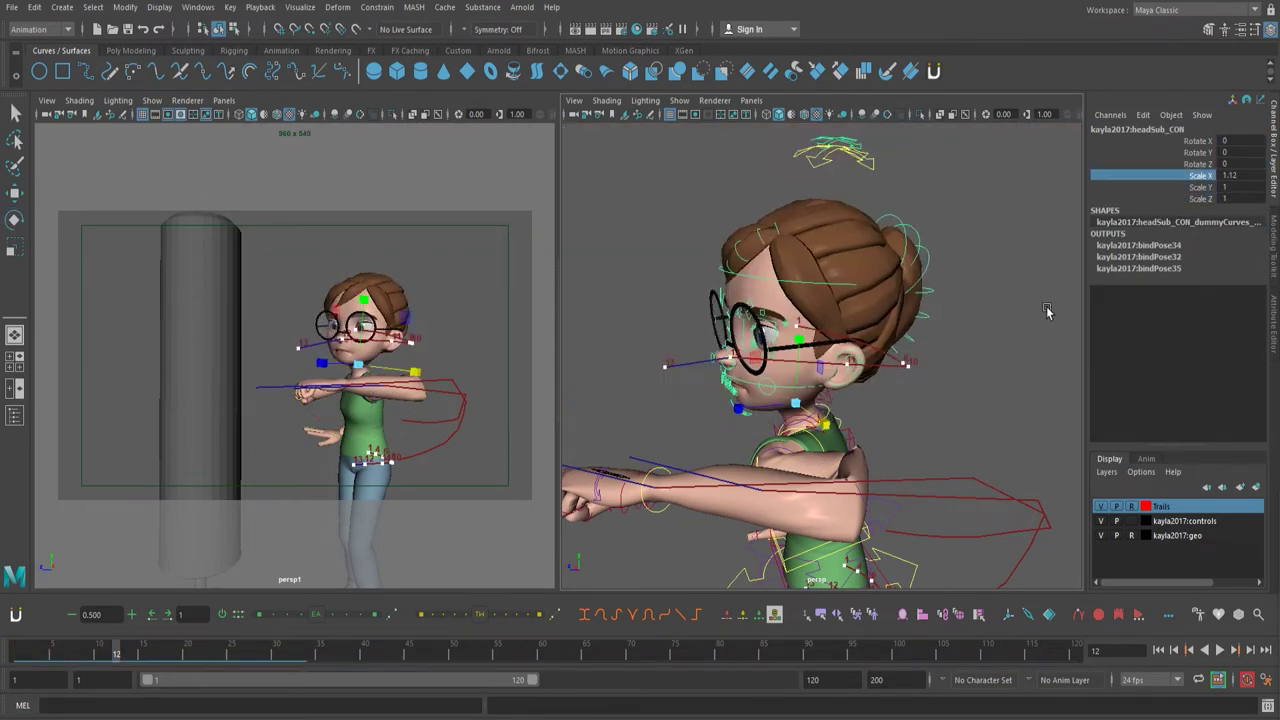
# Step: Set the head sub control's Scale X to 1 at frames 11 and 13, and return to frame 12
pyautogui.click(109, 653)
pyautogui.click(1240, 175)
pyautogui.write('1')
pyautogui.press('Return')
pyautogui.click(122, 653)
pyautogui.click(1240, 175)
pyautogui.write('1')
pyautogui.press('Return')
pyautogui.click(115, 651)
# Step: Move the head top control slightly toward the punch at frame 12, undoing the stray selection
pyautogui.press('w')
pyautogui.click(834, 157)
pyautogui.moveTo(746, 353)
pyautogui.mouseDown()
pyautogui.moveTo(734, 354)
pyautogui.moveTo(775, 356)
pyautogui.moveTo(738, 351)
pyautogui.mouseUp()
pyautogui.keyDown('shift'); pyautogui.click(750, 408); pyautogui.keyUp('shift')
pyautogui.hotkey('ctrl', 'z')
# Step: Rotate the head top control at frame 12 to about -7.4 in X, 0.48 in Y and -3.28 in Z
pyautogui.click(822, 166)
pyautogui.moveTo(835, 250)
pyautogui.keyDown('alt'); pyautogui.mouseDown()
pyautogui.moveTo(760, 250)
pyautogui.moveTo(822, 240)
pyautogui.mouseUp(); pyautogui.keyUp('alt')
pyautogui.click(820, 164)
pyautogui.click(828, 162)
pyautogui.click(824, 177)
pyautogui.keyDown('alt'); pyautogui.moveTo(775, 278); pyautogui.dragTo(803, 286); pyautogui.keyUp('alt')
pyautogui.press('e')
pyautogui.moveTo(733, 352); pyautogui.dragTo(768, 310)
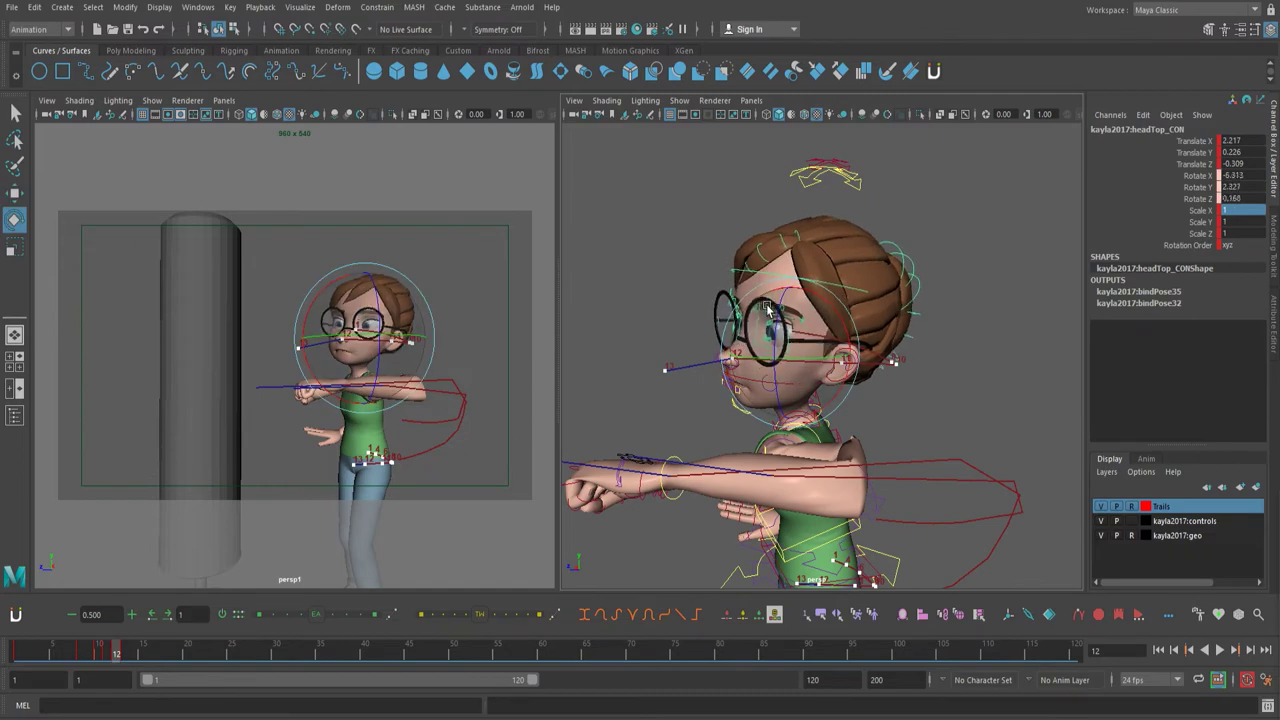
pyautogui.moveTo(116, 660)
pyautogui.mouseDown()
pyautogui.moveTo(101, 660)
pyautogui.moveTo(116, 660)
pyautogui.mouseUp()
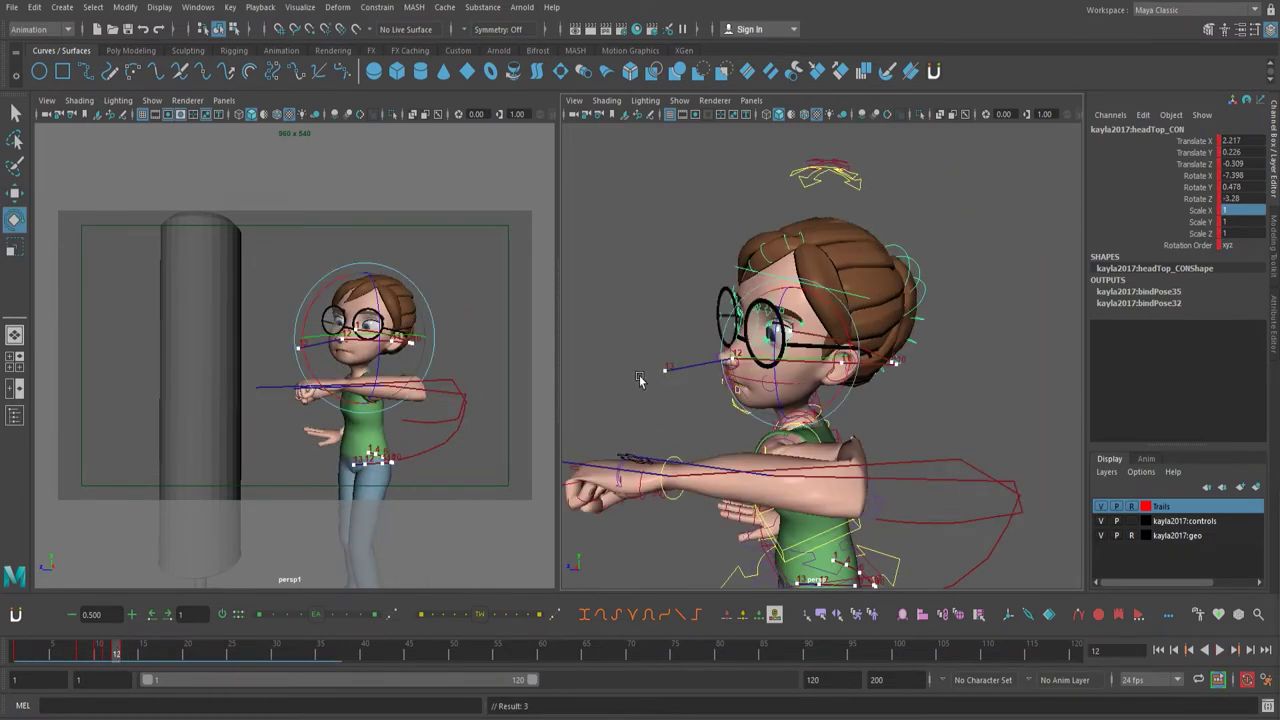
# Step: Shift a control on the front of the head slightly at frame 12 and compare the pose with frame 13
pyautogui.keyDown('alt'); pyautogui.moveTo(642, 380); pyautogui.dragTo(740, 388); pyautogui.keyUp('alt')
pyautogui.keyDown('alt'); pyautogui.moveTo(690, 370); pyautogui.dragTo(780, 370, button='right'); pyautogui.keyUp('alt')
pyautogui.click(733, 326)
pyautogui.press('w')
pyautogui.moveTo(690, 330); pyautogui.dragTo(667, 337)
pyautogui.moveTo(116, 660); pyautogui.dragTo(125, 660)
# Step: Select the punching bag together with all the character's controls at frame 13 and go to frame 14
pyautogui.keyDown('alt'); pyautogui.moveTo(860, 340); pyautogui.dragTo(700, 340, button='right'); pyautogui.keyUp('alt')
pyautogui.click(957, 229)
pyautogui.moveTo(957, 229); pyautogui.dragTo(665, 570)
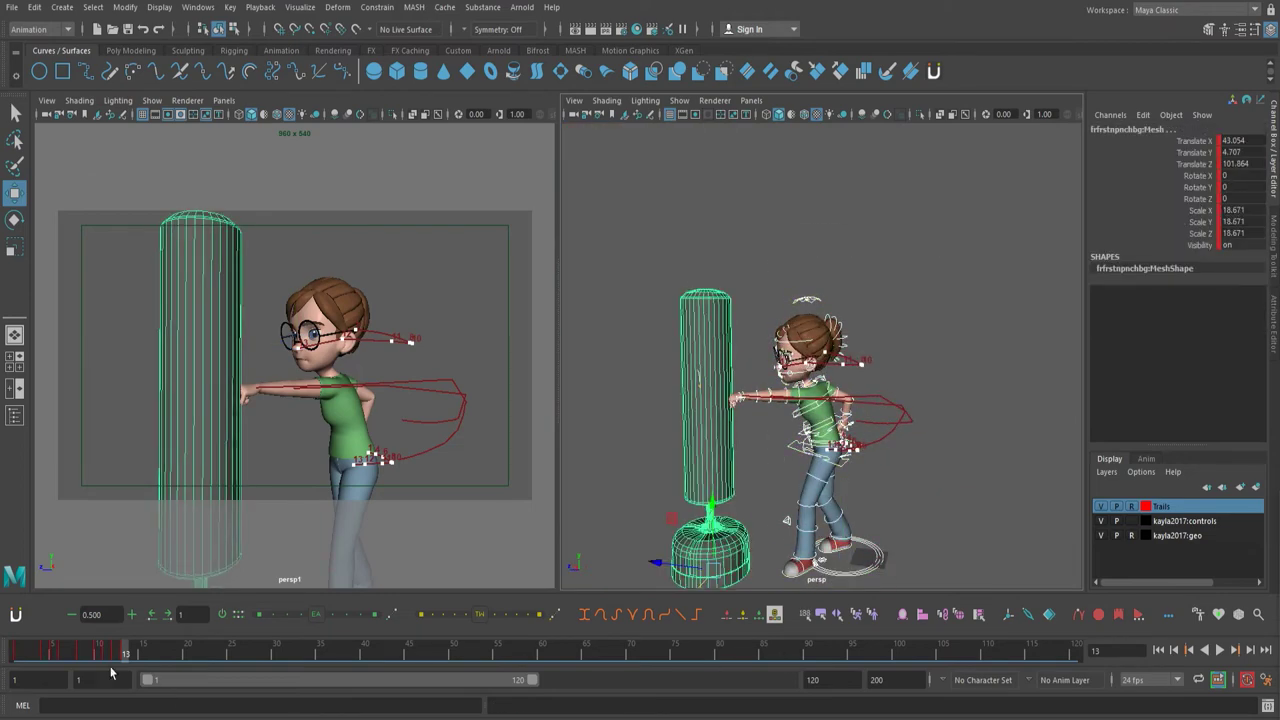
pyautogui.click(135, 659)
# Step: Adjust the left clavicle control's rotation at frame 14 and scrub against frame 13
pyautogui.keyDown('alt'); pyautogui.moveTo(654, 406); pyautogui.dragTo(738, 480, button='right'); pyautogui.keyUp('alt')
pyautogui.keyDown('alt'); pyautogui.moveTo(735, 490); pyautogui.dragTo(731, 446, button='middle'); pyautogui.keyUp('alt')
pyautogui.click(731, 446)
pyautogui.keyDown('alt'); pyautogui.moveTo(700, 390); pyautogui.dragTo(756, 372); pyautogui.keyUp('alt')
pyautogui.click(738, 316)
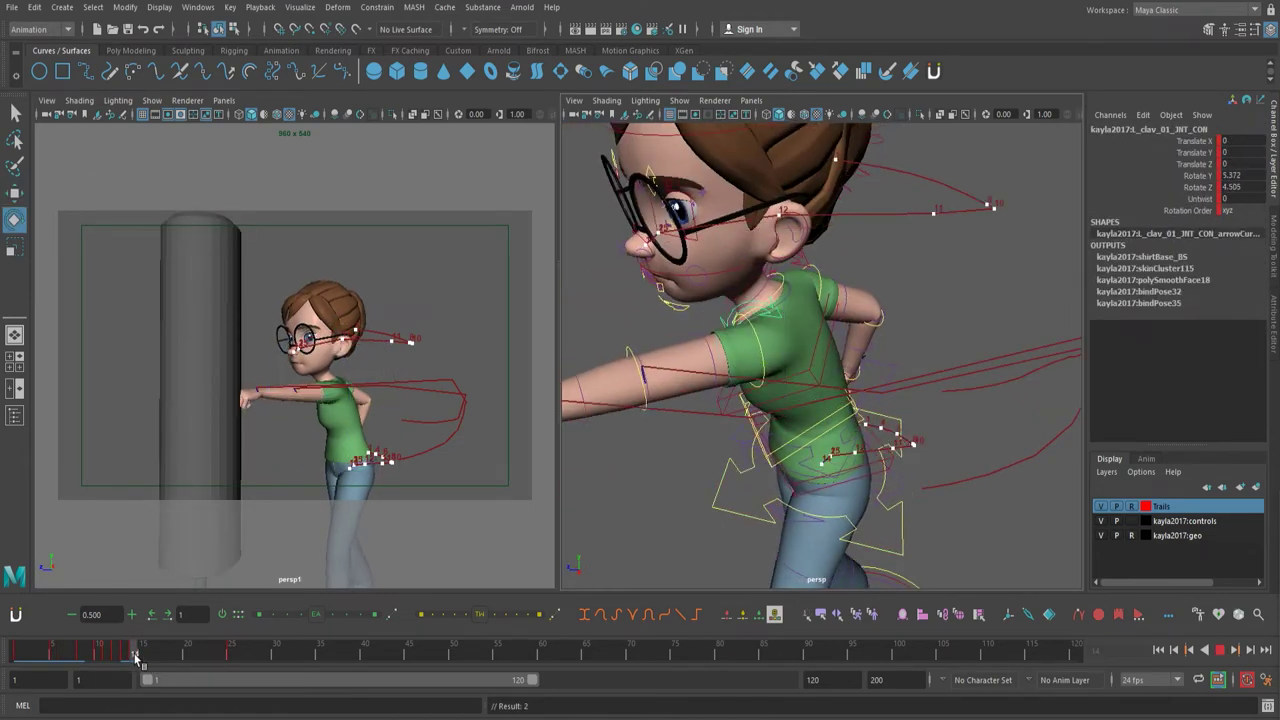
pyautogui.click(722, 326)
pyautogui.moveTo(133, 654); pyautogui.dragTo(128, 657)
pyautogui.moveTo(242, 667); pyautogui.dragTo(137, 677)
# Step: Rotate the head control at frame 14 to refine the hit pose
pyautogui.keyDown('alt'); pyautogui.moveTo(760, 300); pyautogui.dragTo(775, 265); pyautogui.keyUp('alt')
pyautogui.keyDown('alt'); pyautogui.moveTo(740, 250); pyautogui.dragTo(780, 385, button='middle'); pyautogui.keyUp('alt')
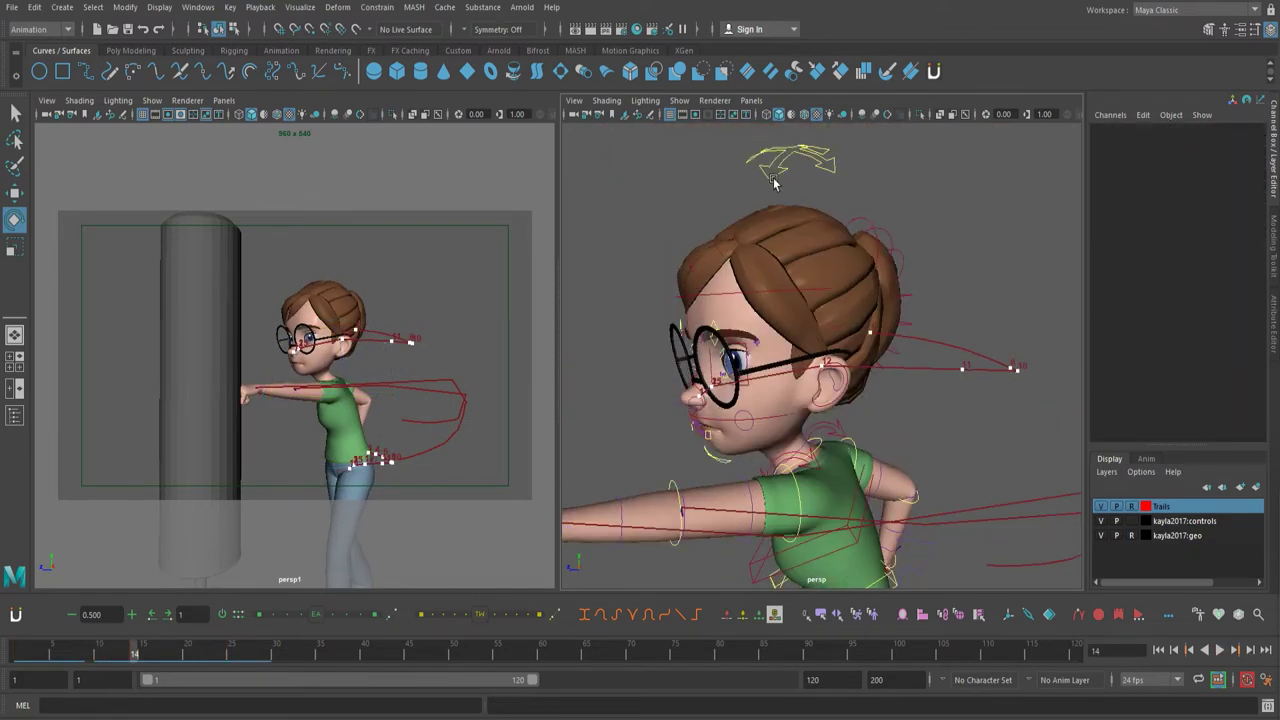
pyautogui.click(780, 180)
pyautogui.moveTo(780, 405); pyautogui.dragTo(748, 406)
# Step: Adjust the shoulder and upper body controls at frame 14, working from several viewing angles
pyautogui.keyDown('alt'); pyautogui.moveTo(790, 450); pyautogui.dragTo(735, 250, button='middle'); pyautogui.keyUp('alt')
pyautogui.click(757, 288)
pyautogui.moveTo(757, 238); pyautogui.dragTo(785, 240)
pyautogui.keyDown('alt'); pyautogui.moveTo(880, 350); pyautogui.dragTo(608, 378); pyautogui.keyUp('alt')
pyautogui.click(608, 378)
pyautogui.click(688, 316)
pyautogui.moveTo(672, 350); pyautogui.dragTo(686, 320)
pyautogui.click(605, 356)
pyautogui.keyDown('alt'); pyautogui.moveTo(612, 480); pyautogui.dragTo(630, 515, button='middle'); pyautogui.keyUp('alt')
pyautogui.click(612, 386)
pyautogui.keyDown('alt'); pyautogui.moveTo(630, 450); pyautogui.dragTo(880, 440); pyautogui.keyUp('alt')
# Step: Select the bag and all character controls, play the punch and select their keys from about frame 9 to 26
pyautogui.keyDown('alt'); pyautogui.moveTo(860, 440); pyautogui.dragTo(740, 450, button='right'); pyautogui.keyUp('alt')
pyautogui.moveTo(130, 655); pyautogui.dragTo(178, 708)
pyautogui.moveTo(176, 708); pyautogui.dragTo(187, 700)
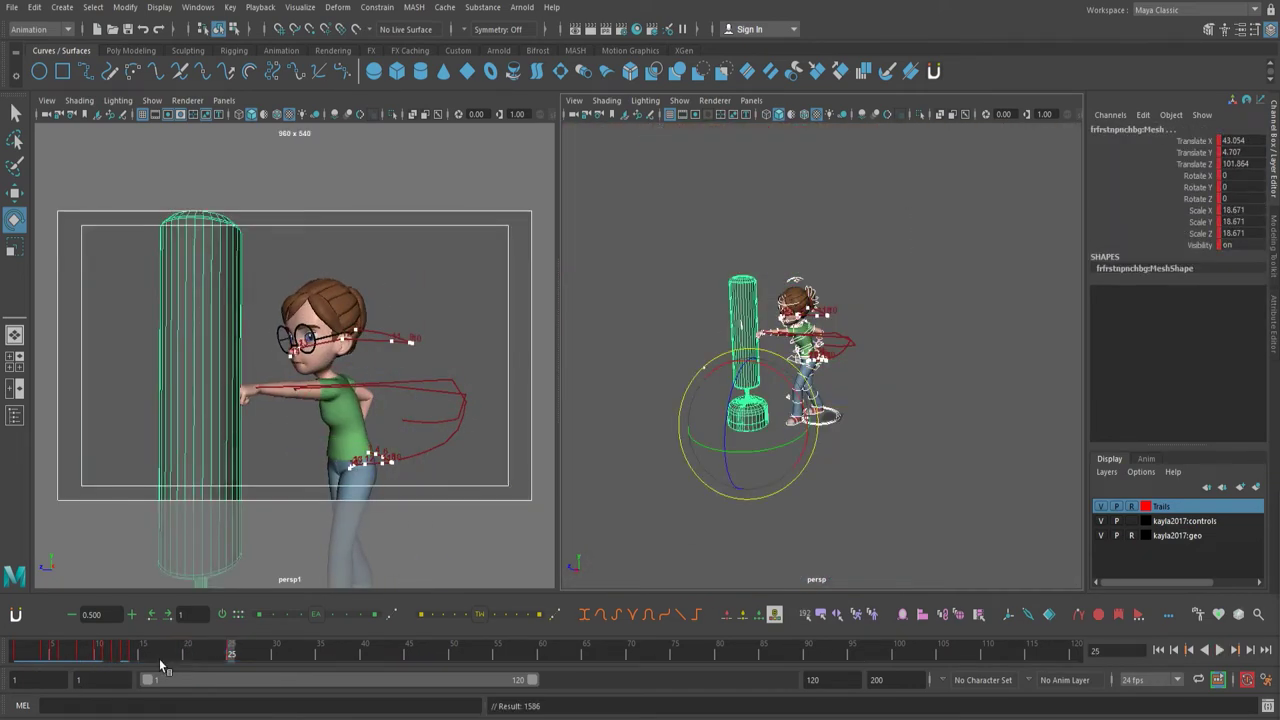
pyautogui.hotkey('alt', 'v')
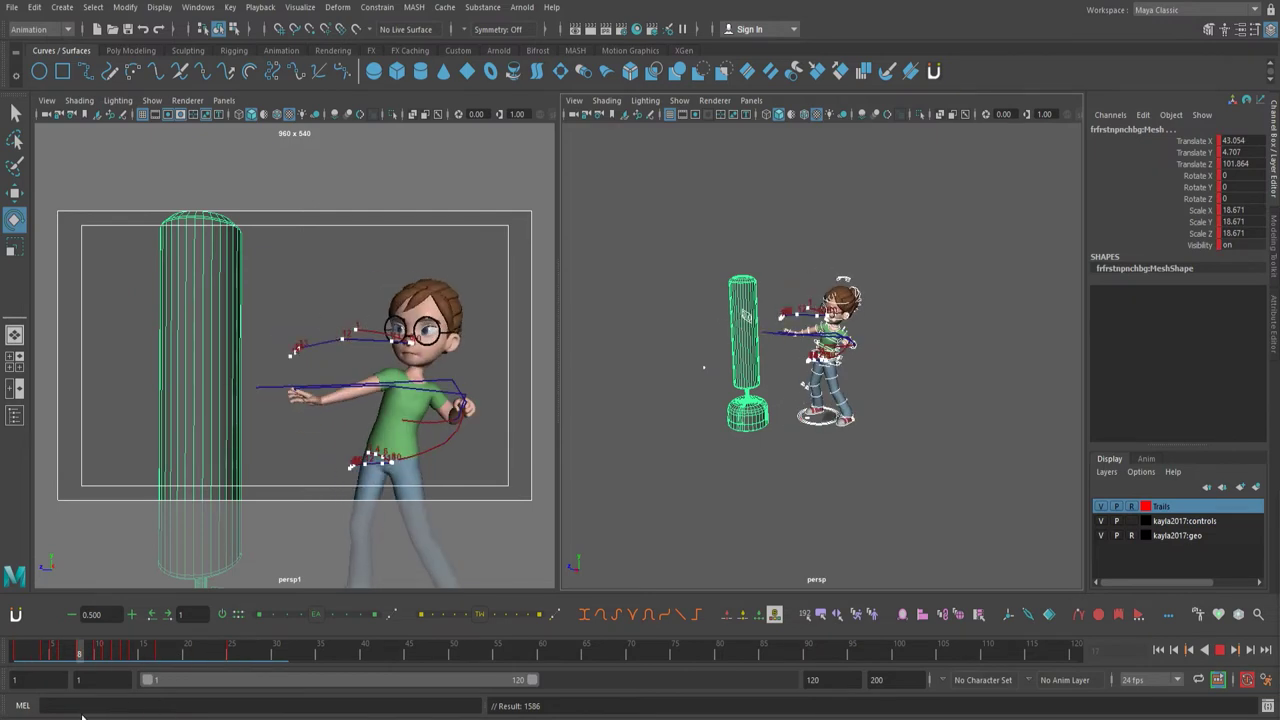
pyautogui.keyDown('shift'); pyautogui.moveTo(89, 656); pyautogui.dragTo(240, 657); pyautogui.keyUp('shift')
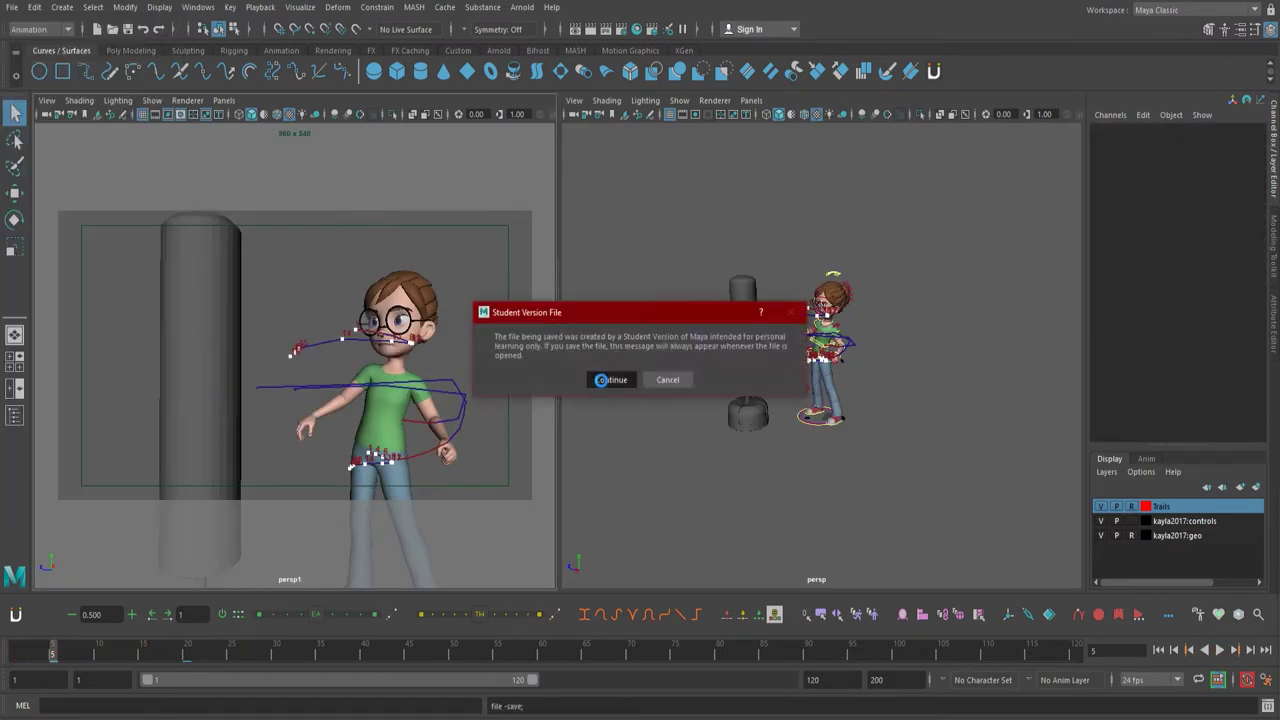
# Step: Save the scene, accepting the Student Version notice, and delete the Trails layer with the head, hand and hip motion trails
pyautogui.click(609, 380)
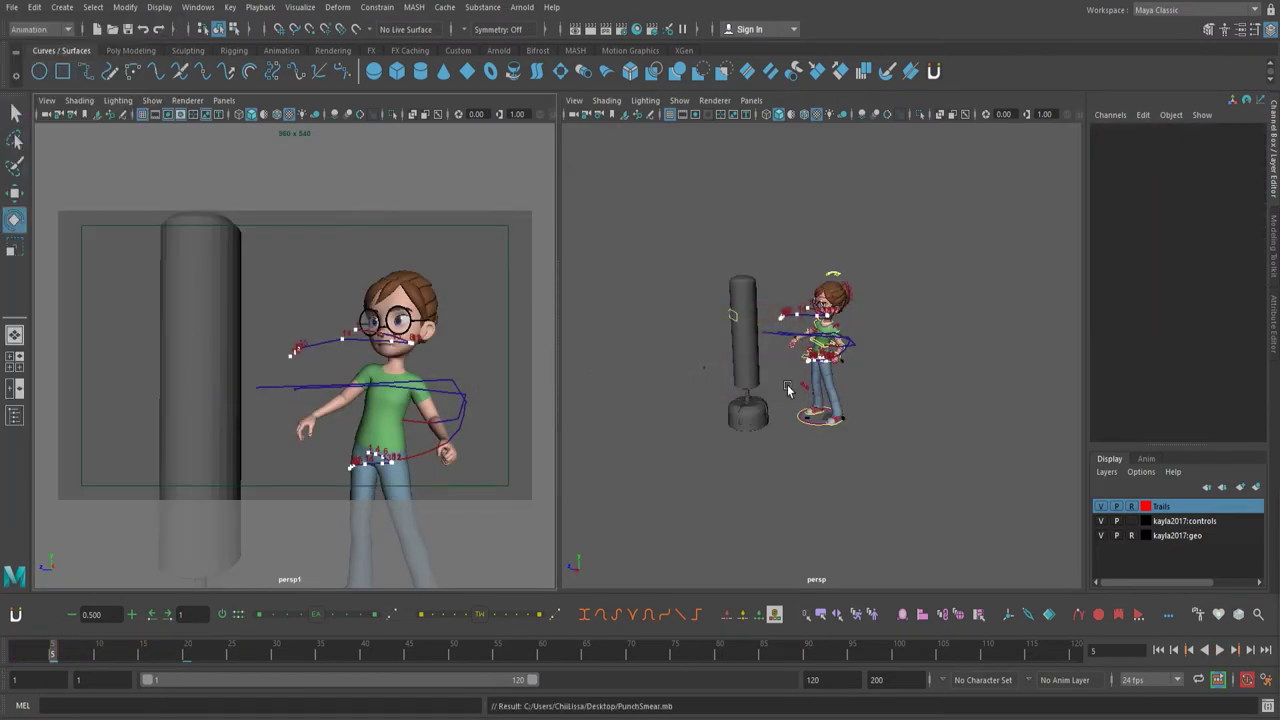
pyautogui.rightClick(1158, 507)
pyautogui.click(1178, 592)
pyautogui.click(953, 345)
pyautogui.press('Delete')
pyautogui.click(686, 184)
pyautogui.press('Delete')
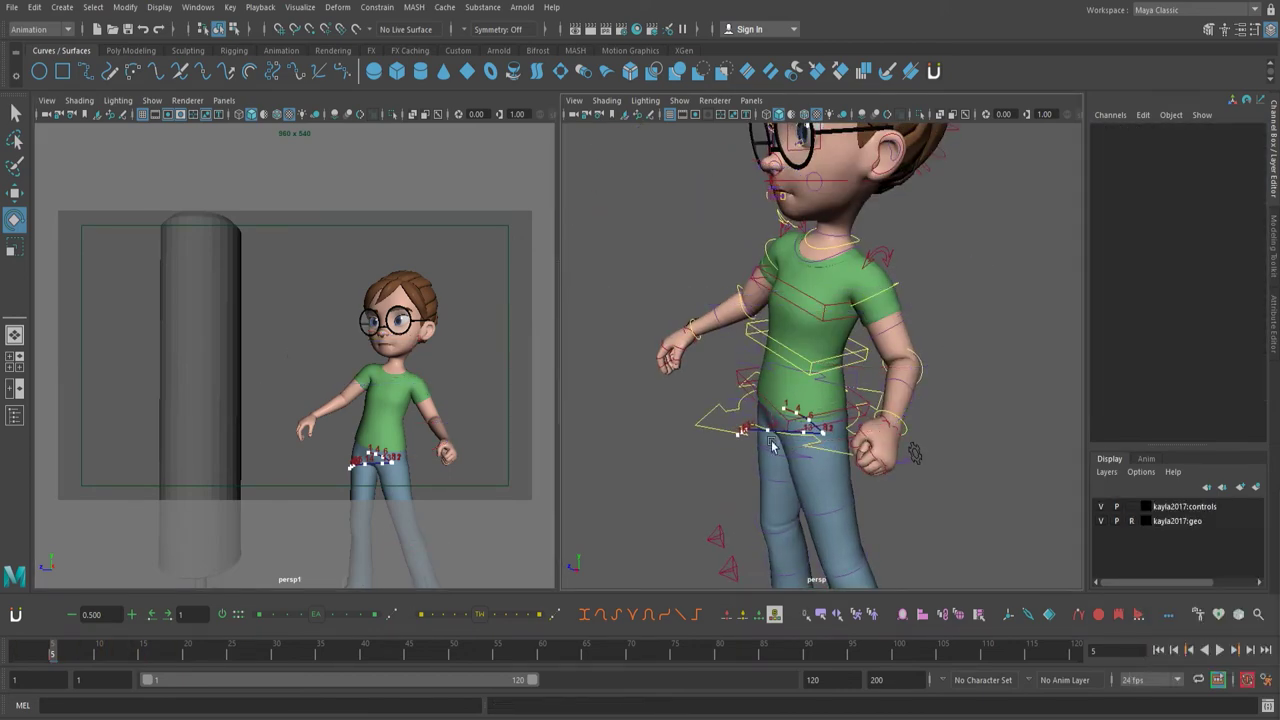
pyautogui.click(771, 499)
pyautogui.press('Delete')
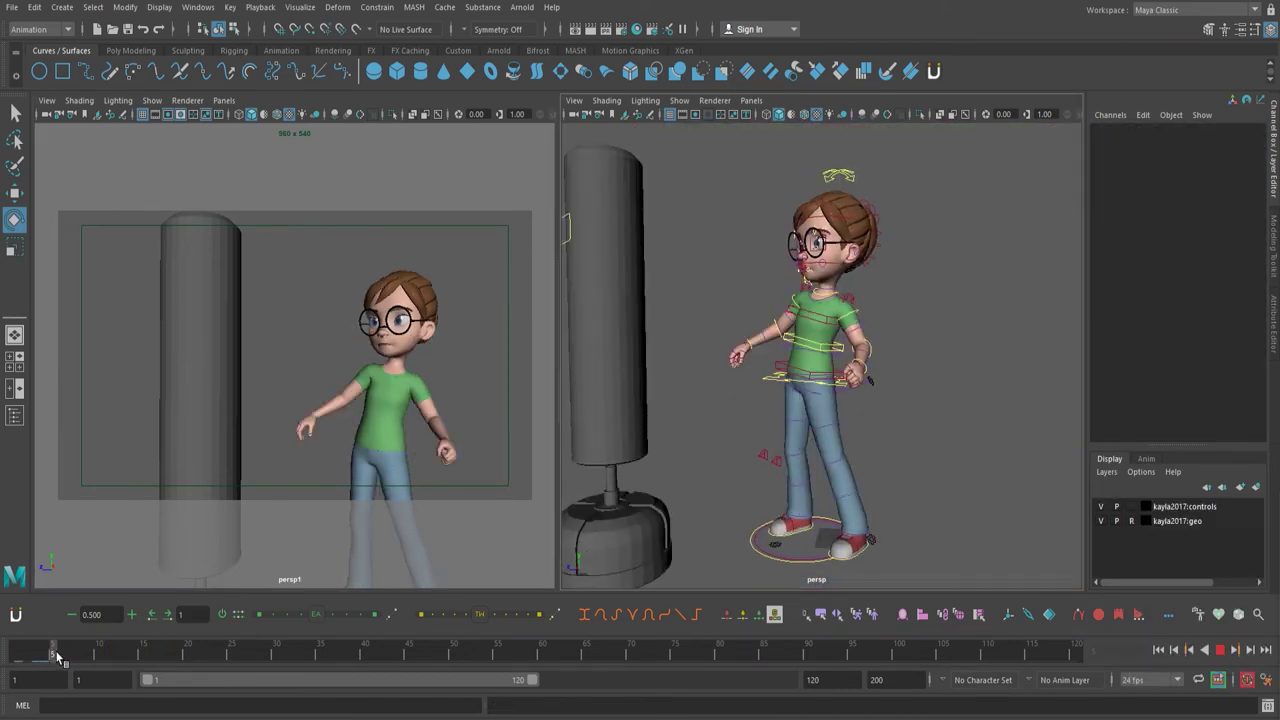
# Step: Turn on Sub Con Vis for the head control at frame 12 and select the head sub control
pyautogui.moveTo(57, 662); pyautogui.dragTo(118, 662)
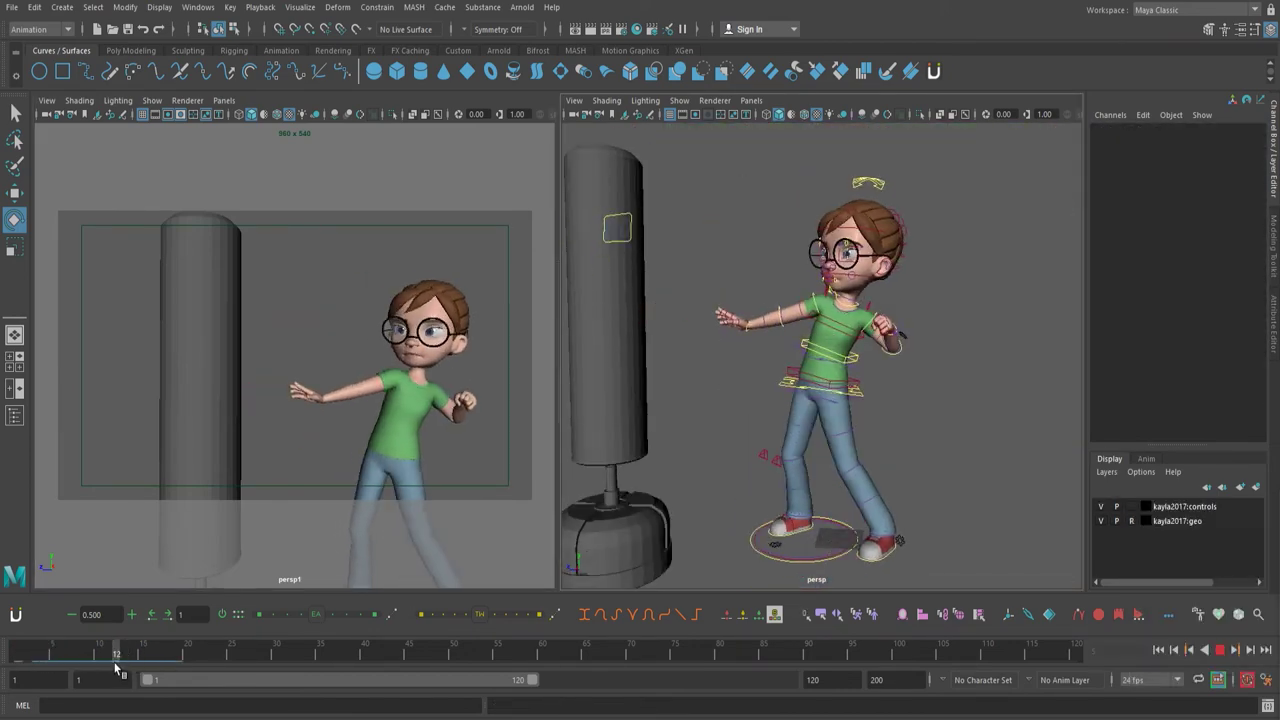
pyautogui.click(1228, 233)
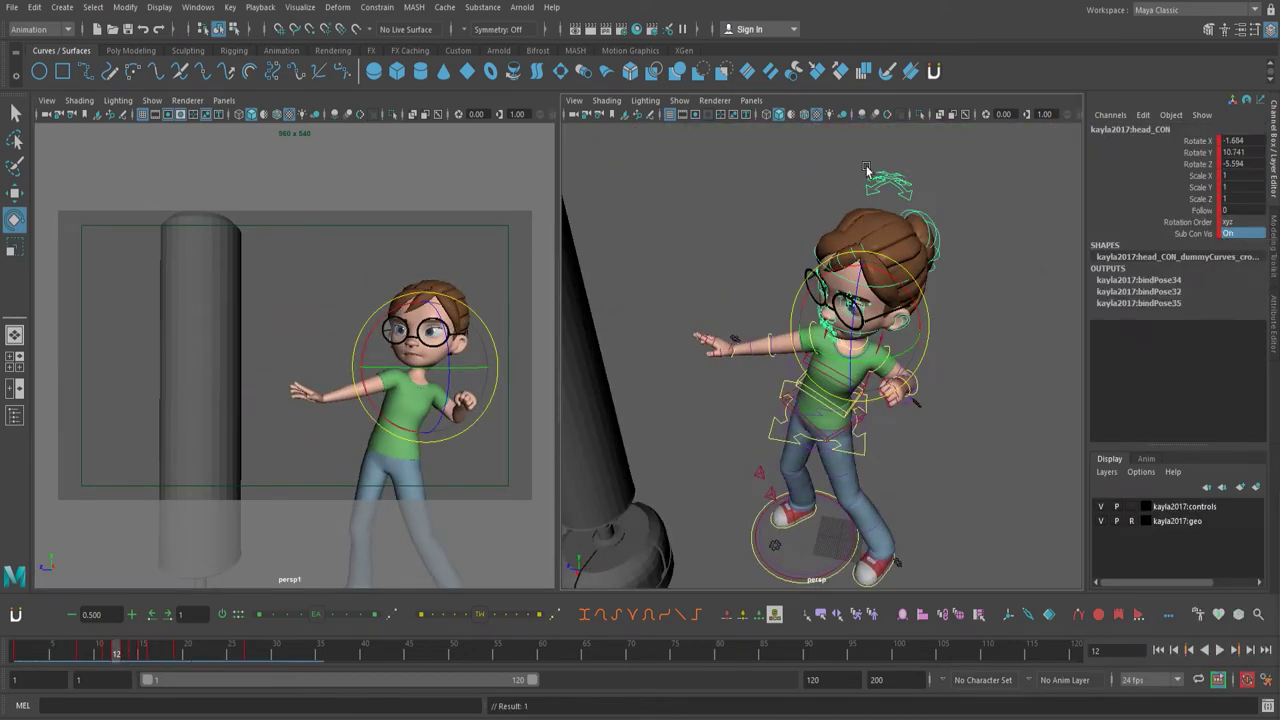
pyautogui.click(876, 180)
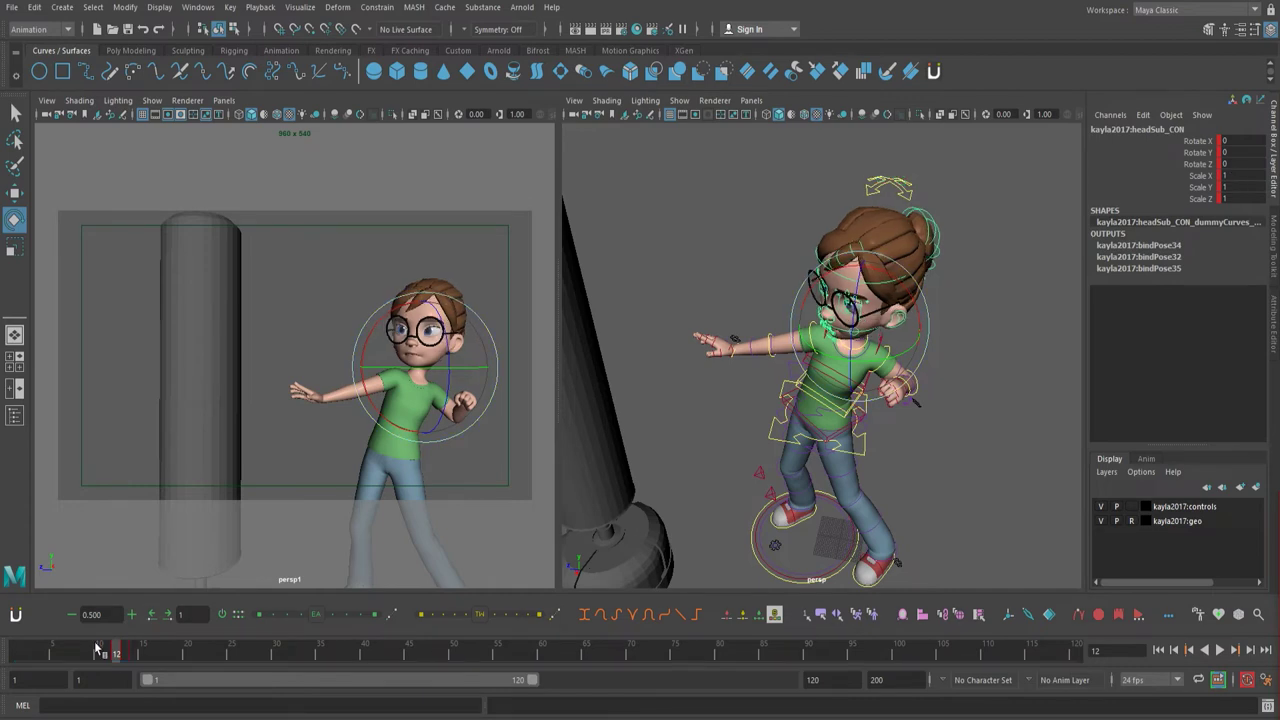
# Step: Turn on Sub Con Vis for the head control at frame 11 and reselect the head sub control
pyautogui.moveTo(99, 655); pyautogui.dragTo(108, 660)
pyautogui.click(892, 185)
pyautogui.click(1230, 233)
pyautogui.click(1237, 263)
pyautogui.click(883, 178)
pyautogui.click(950, 210)
pyautogui.click(883, 179)
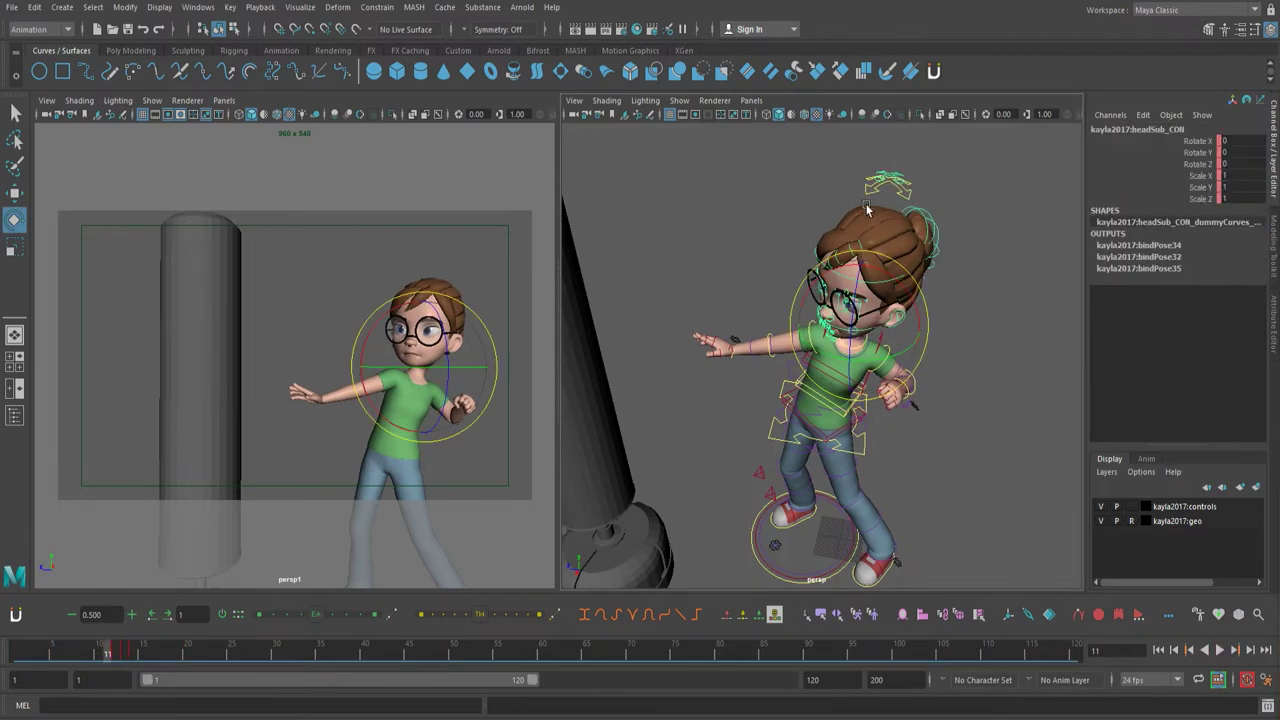
# Step: Select the head top control, play the punch briefly and step to frame 12
pyautogui.click(867, 207)
pyautogui.keyDown('alt'); pyautogui.moveTo(971, 314); pyautogui.dragTo(975, 245); pyautogui.keyUp('alt')
pyautogui.moveTo(106, 652); pyautogui.dragTo(98, 664)
pyautogui.press('Down')
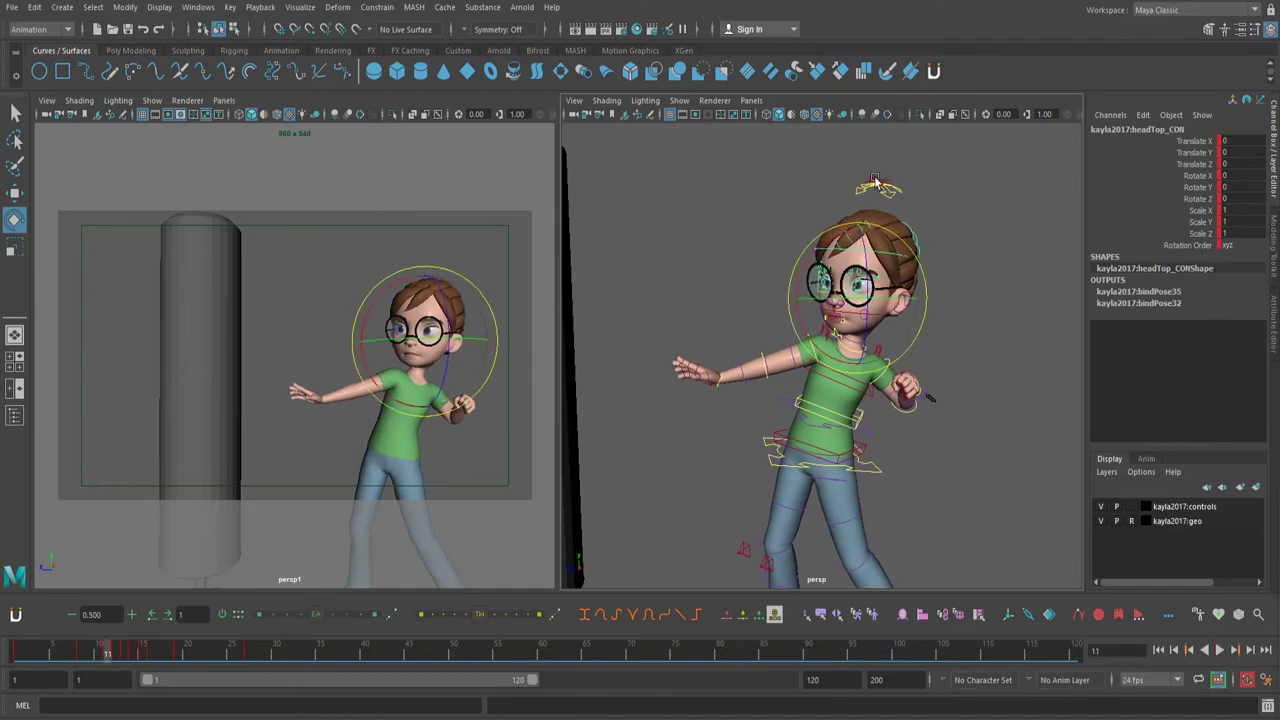
pyautogui.hotkey('alt', 'v')
pyautogui.hotkey('alt', 'v')
pyautogui.press('Up')
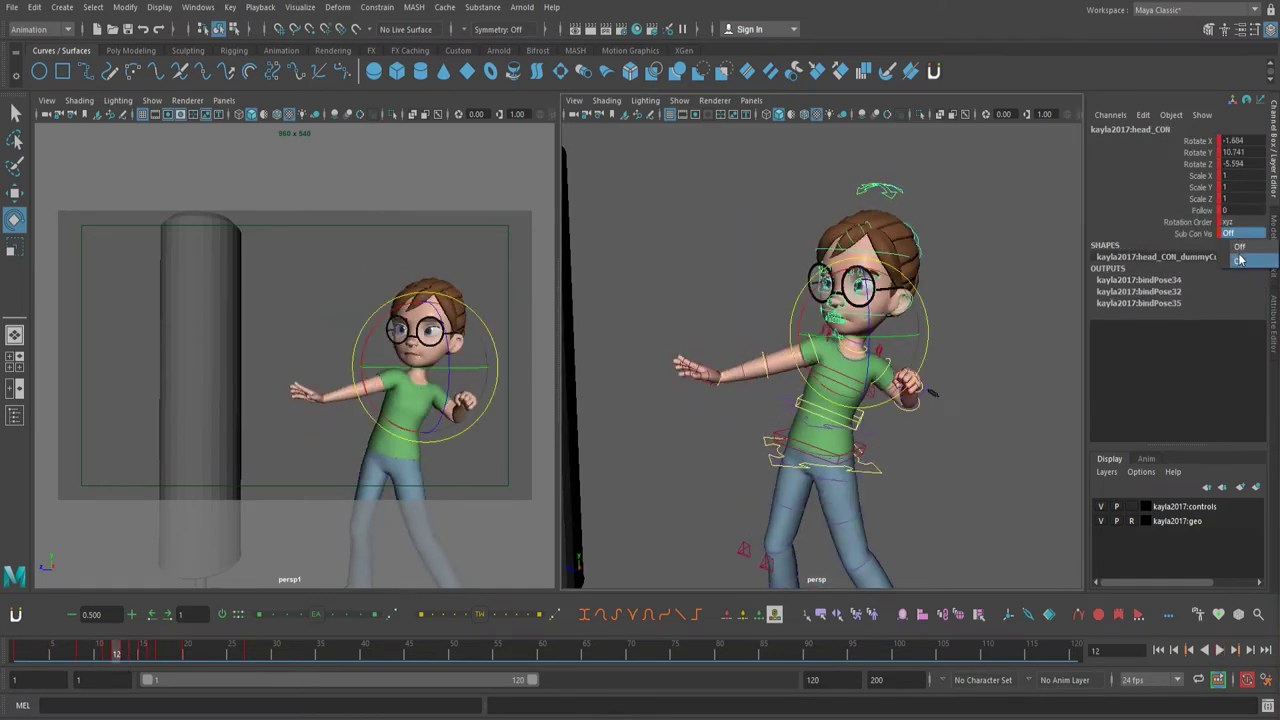
# Step: Turn Sub Con Vis back on for the head and key the head sub control's rotate and scale channels
pyautogui.click(680, 189)
pyautogui.click(114, 649)
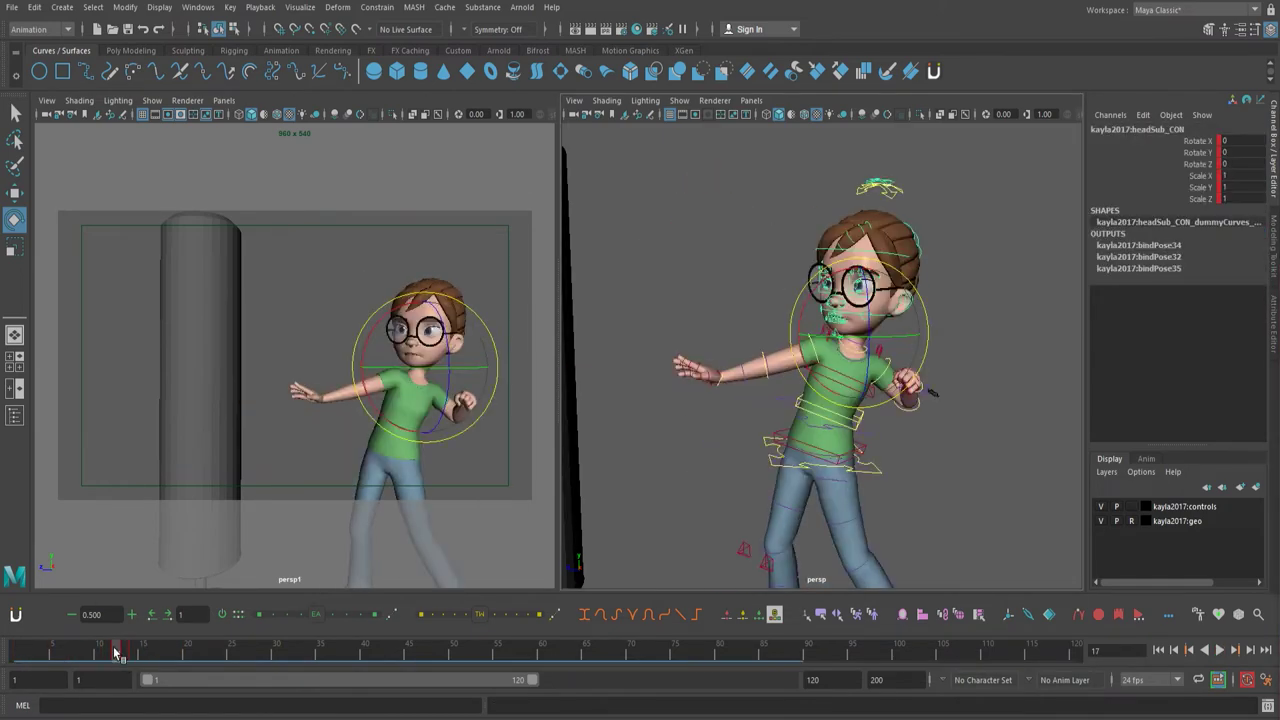
pyautogui.hotkey('alt', 'shift', 'v')
pyautogui.moveTo(1204, 200); pyautogui.dragTo(1202, 141)
pyautogui.press('s')
# Step: Play and scrub frames 11 to 13 to check the head's motion with the head sub control selected
pyautogui.click(116, 653)
pyautogui.moveTo(115, 656)
pyautogui.mouseDown()
pyautogui.moveTo(144, 656)
pyautogui.moveTo(63, 660)
pyautogui.moveTo(135, 667)
pyautogui.moveTo(125, 657)
pyautogui.mouseUp()
pyautogui.press('Up')
pyautogui.press('e')
pyautogui.press('Down')
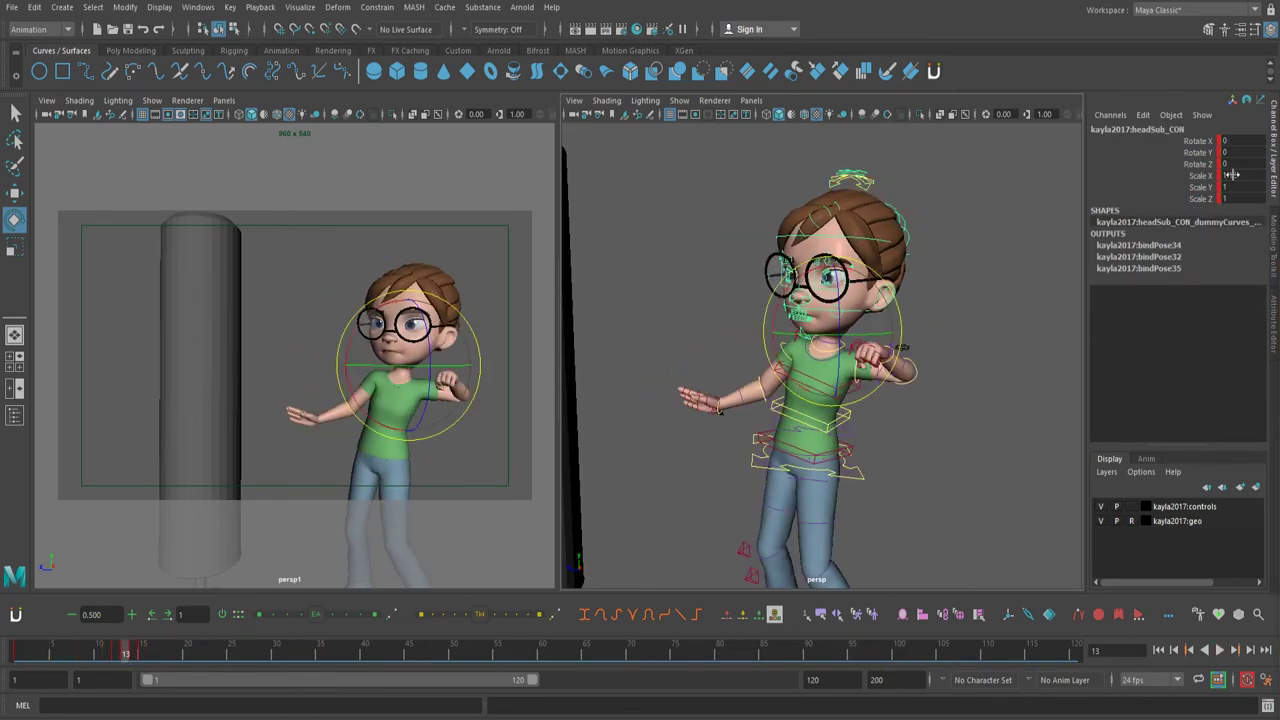
pyautogui.hotkey('alt', 'v')
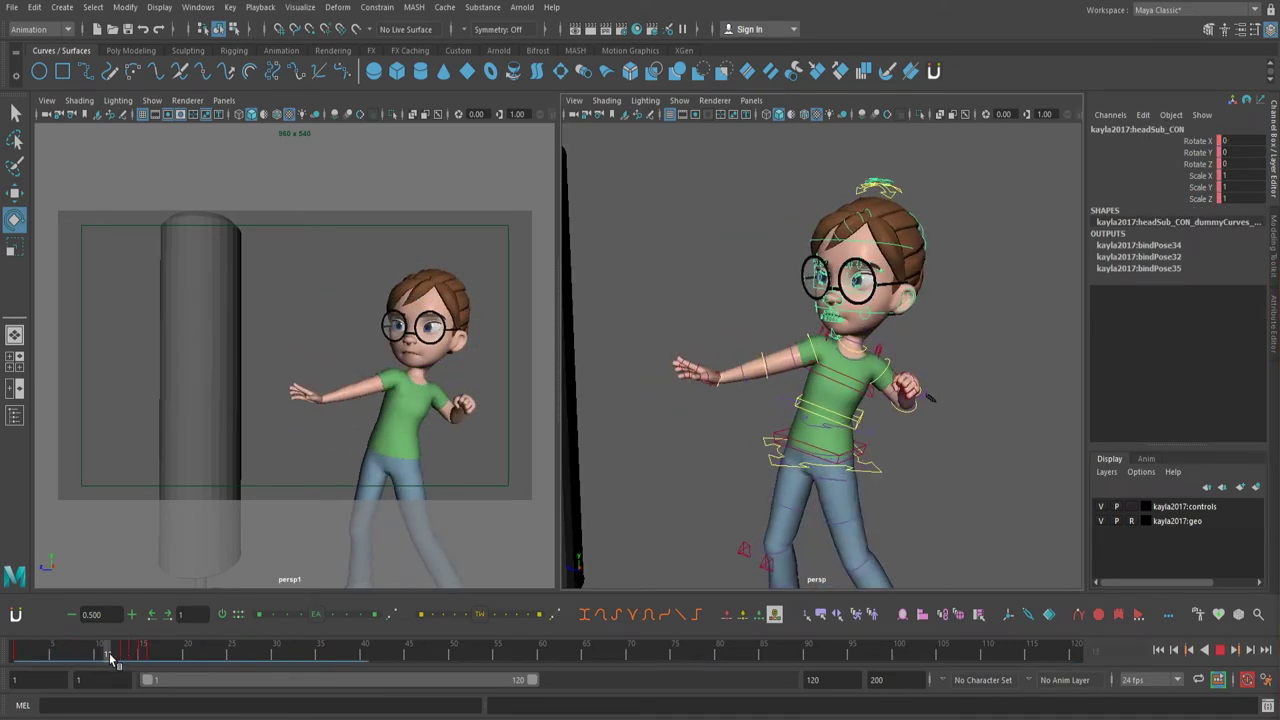
pyautogui.press('Down')
pyautogui.moveTo(116, 657)
pyautogui.mouseDown()
pyautogui.moveTo(131, 654)
pyautogui.moveTo(118, 655)
pyautogui.mouseUp()
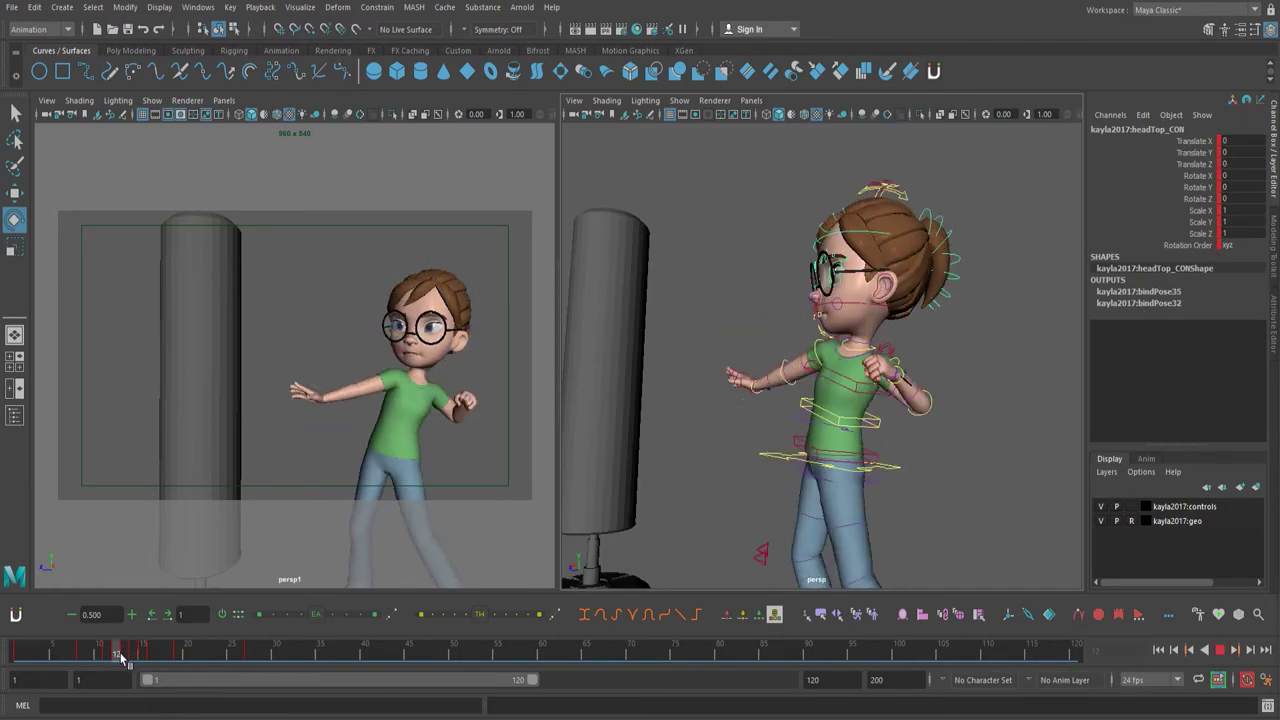
# Step: Examine the spine tip and left shoulder controls in the smear pose at frame 14 and scrub on to frame 17
pyautogui.moveTo(116, 653)
pyautogui.mouseDown()
pyautogui.moveTo(198, 663)
pyautogui.moveTo(134, 653)
pyautogui.mouseUp()
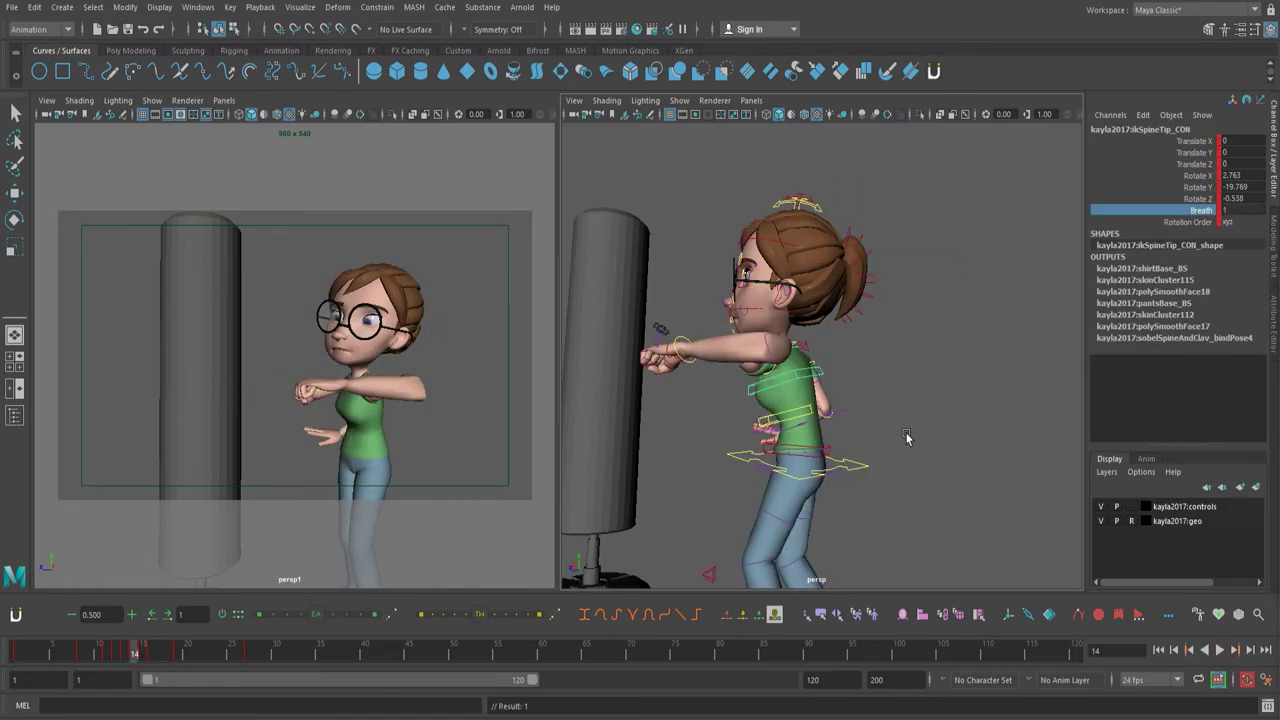
pyautogui.press('e')
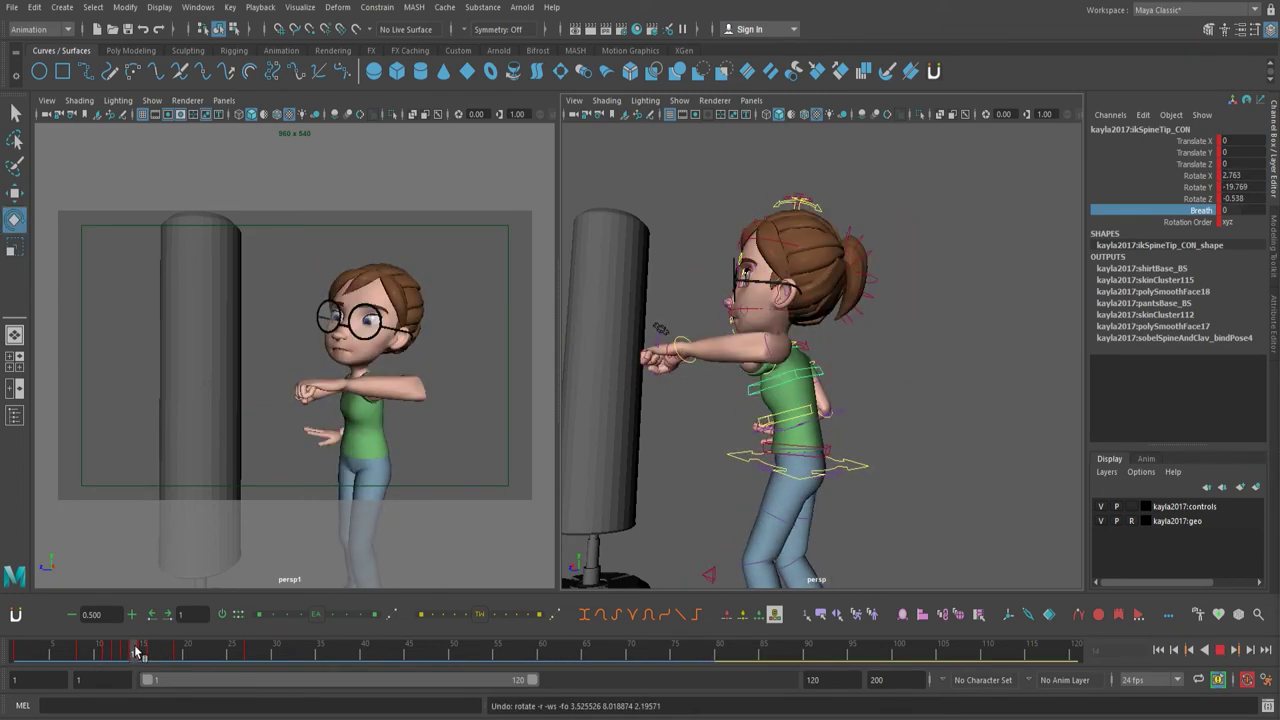
pyautogui.click(740, 390)
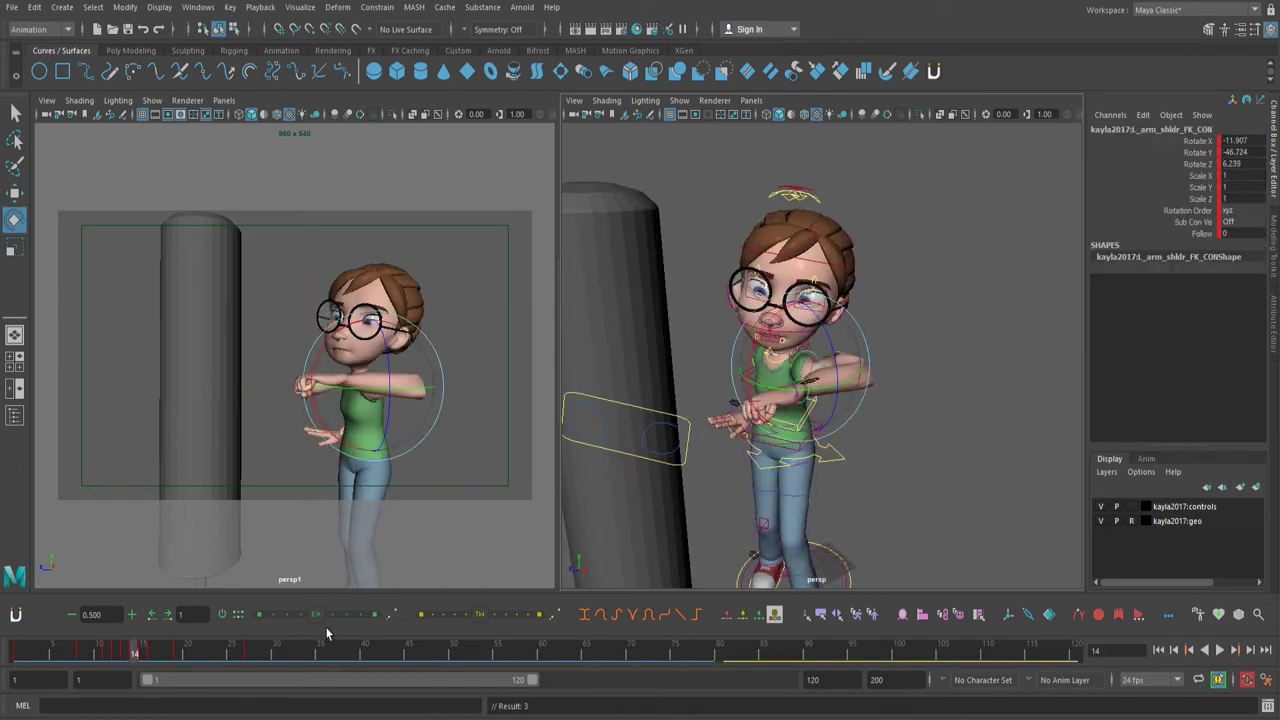
pyautogui.moveTo(134, 653); pyautogui.dragTo(145, 655)
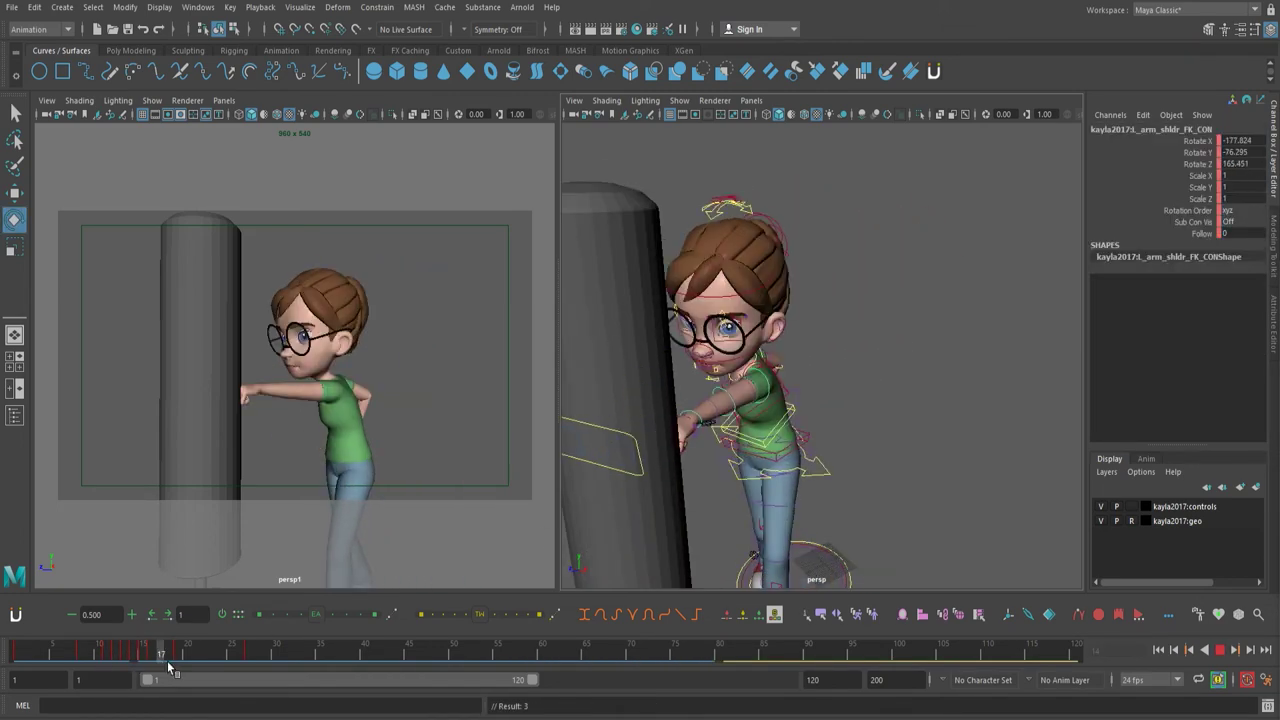
# Step: Play the shortened punch, select the right hand's finger controls and set a key near frame 10
pyautogui.click(700, 323)
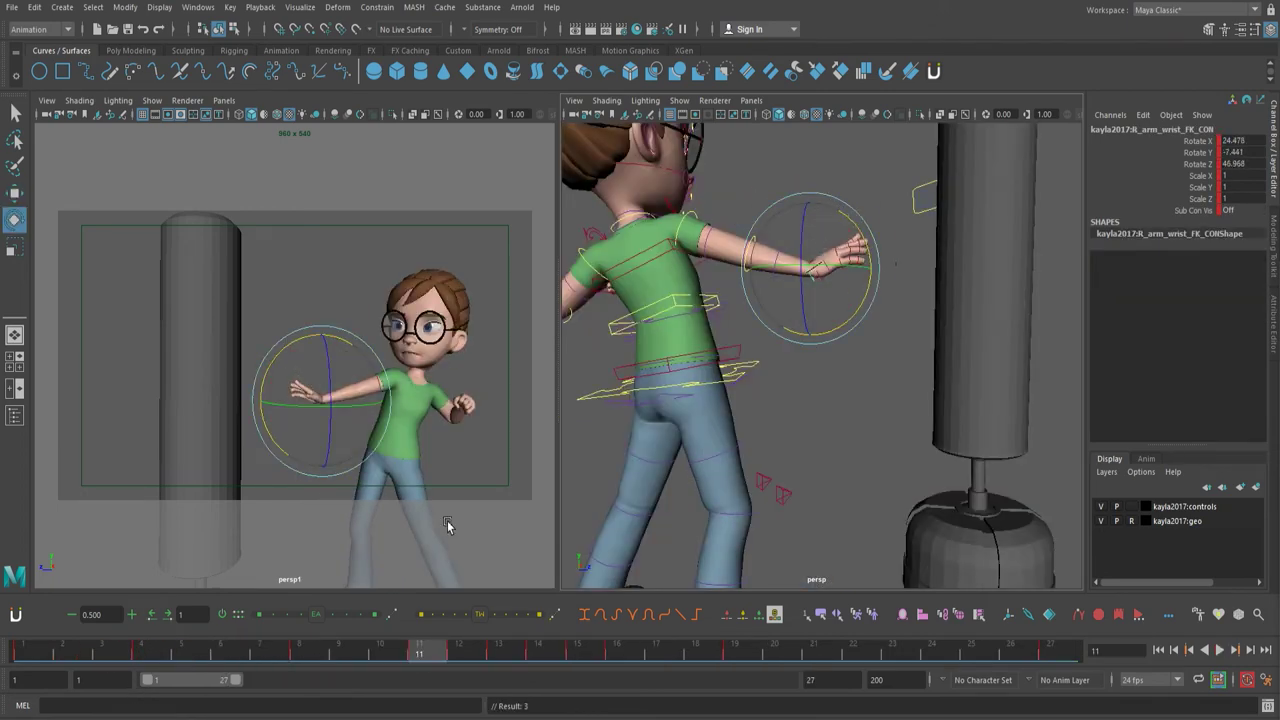
pyautogui.hotkey('alt', 'v')
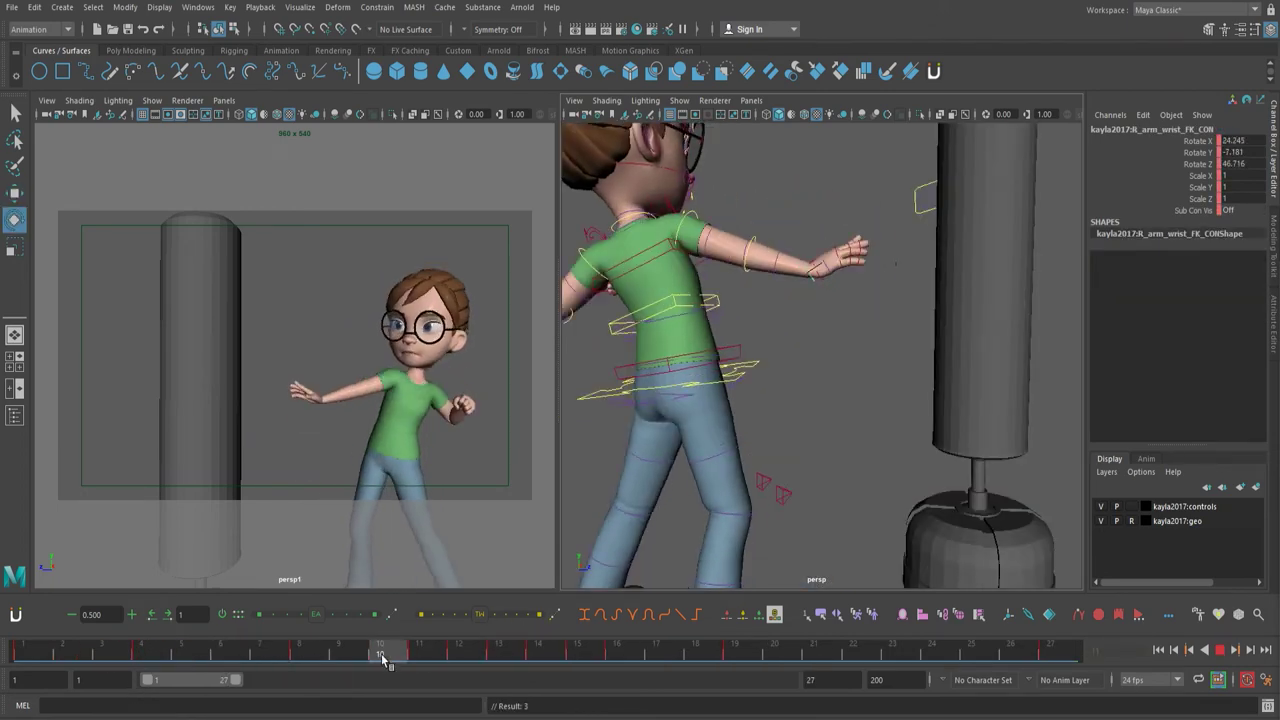
pyautogui.moveTo(695, 627); pyautogui.dragTo(308, 650)
pyautogui.click(891, 234)
pyautogui.moveTo(891, 234); pyautogui.dragTo(820, 285)
pyautogui.moveTo(308, 650); pyautogui.dragTo(383, 648)
pyautogui.press('s')
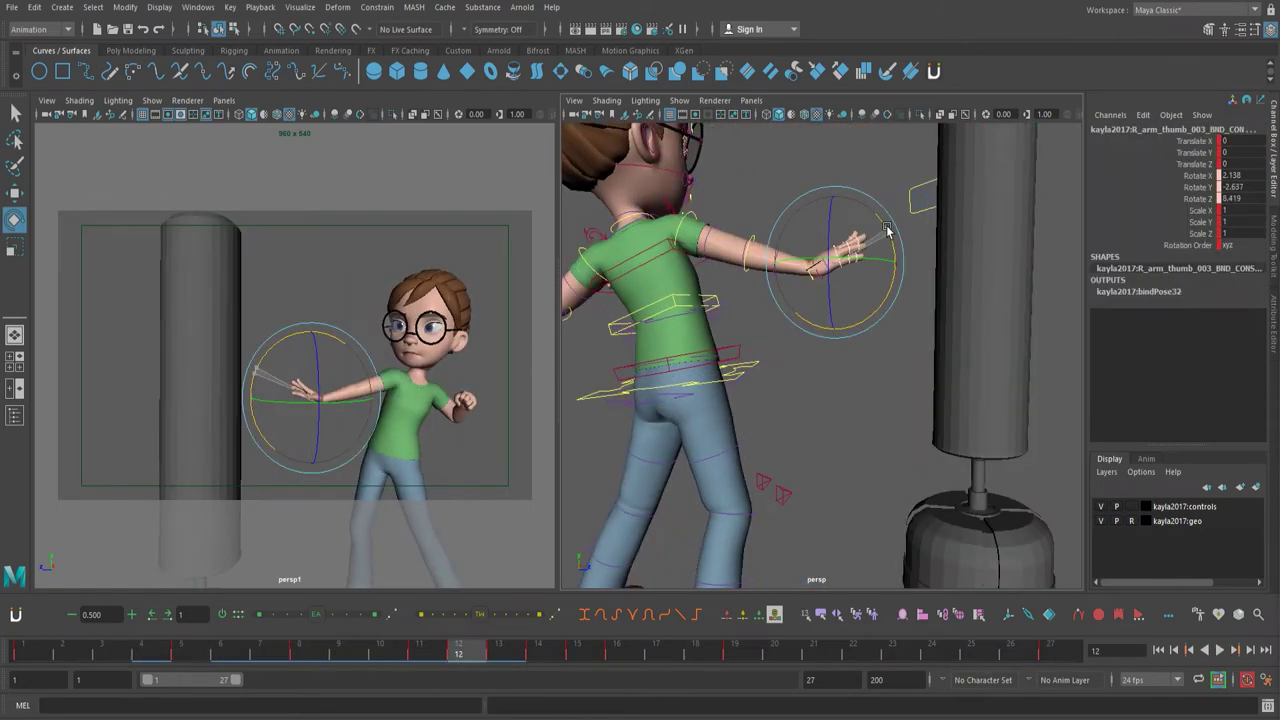
# Step: Rotate the right hand's finger controls around frame 15 and check the pose at frame 13
pyautogui.moveTo(512, 658); pyautogui.dragTo(543, 656)
pyautogui.click(571, 661)
pyautogui.moveTo(837, 309); pyautogui.dragTo(828, 268)
pyautogui.click(505, 656)
pyautogui.click(811, 322)
# Step: Rotate the head control slightly at frame 12
pyautogui.moveTo(489, 643)
pyautogui.mouseDown()
pyautogui.moveTo(512, 687)
pyautogui.moveTo(594, 690)
pyautogui.moveTo(310, 657)
pyautogui.moveTo(499, 614)
pyautogui.moveTo(466, 650)
pyautogui.mouseUp()
pyautogui.keyDown('alt'); pyautogui.moveTo(760, 330); pyautogui.dragTo(914, 291); pyautogui.keyUp('alt')
pyautogui.click(866, 286)
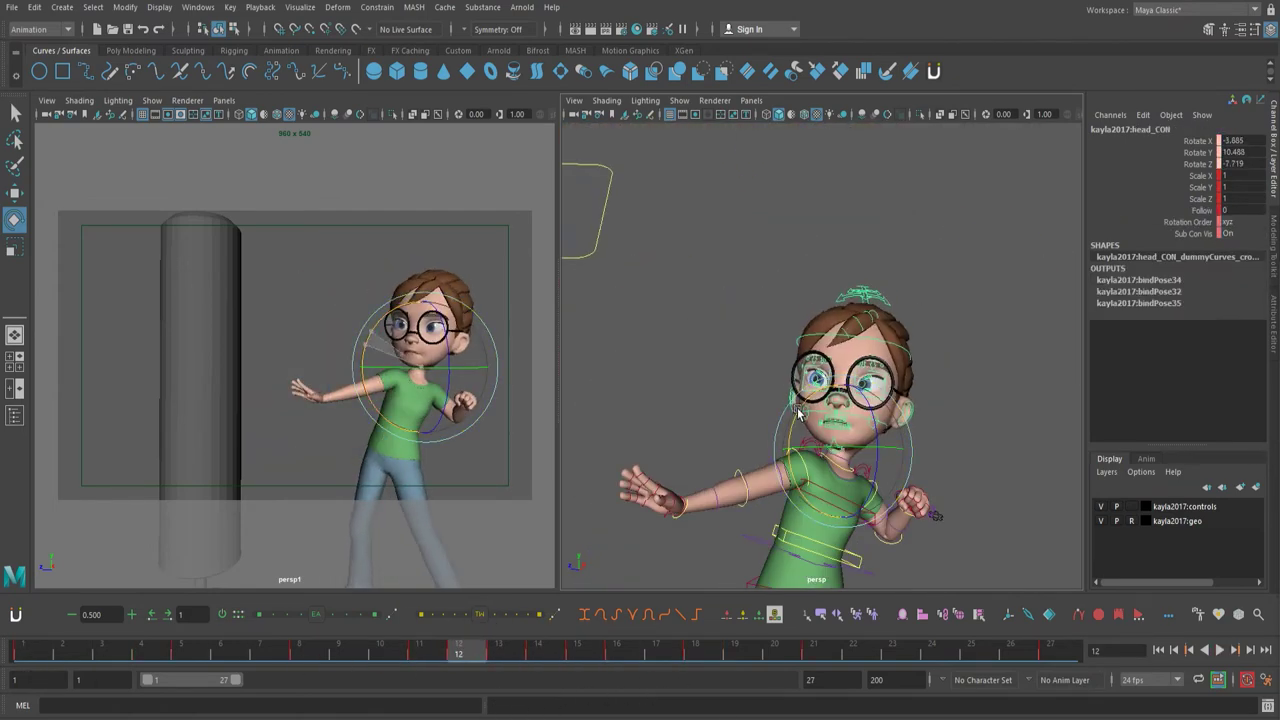
# Step: Adjust the ponytail controls' Rotate Z at frames 1, 4 and 11, ending at about 3.96 on frame 11
pyautogui.click(32, 655)
pyautogui.keyDown('alt'); pyautogui.moveTo(860, 351); pyautogui.dragTo(1074, 351); pyautogui.keyUp('alt')
pyautogui.moveTo(950, 225); pyautogui.dragTo(968, 261)
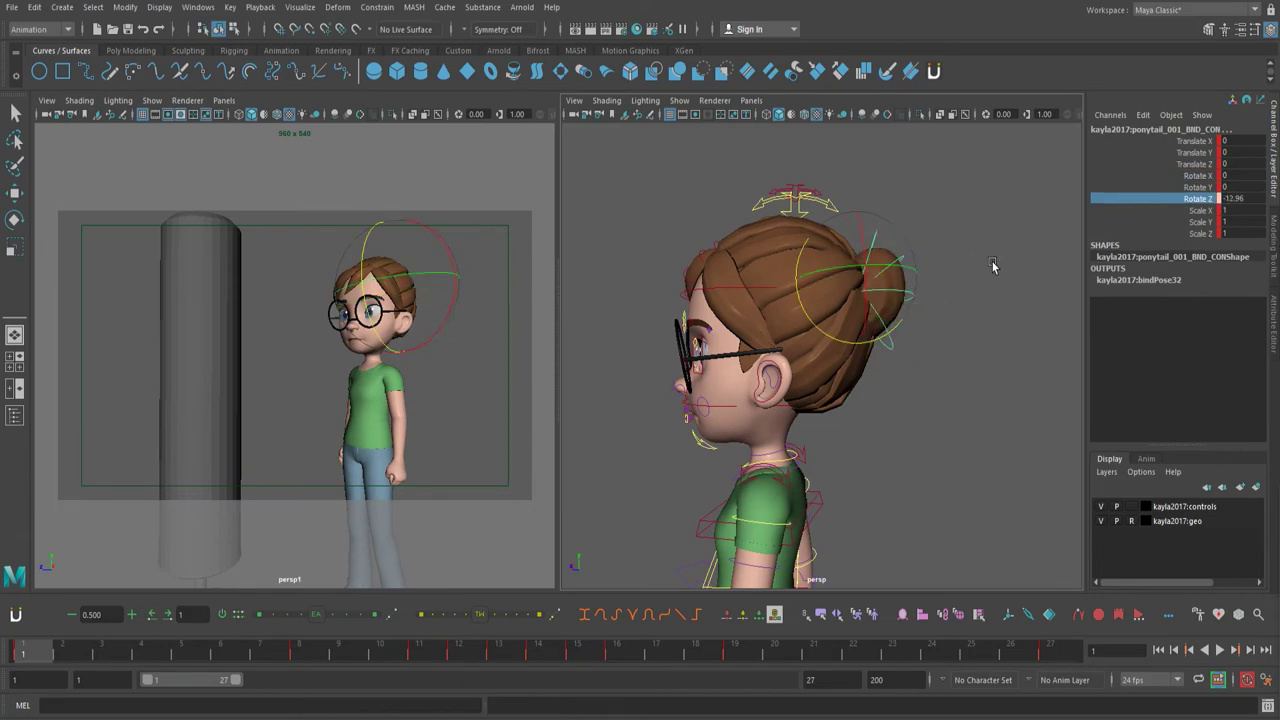
pyautogui.moveTo(43, 653); pyautogui.dragTo(150, 653)
pyautogui.moveTo(685, 380); pyautogui.dragTo(671, 380, button='middle')
pyautogui.moveTo(150, 653); pyautogui.dragTo(425, 653)
pyautogui.moveTo(842, 297); pyautogui.dragTo(852, 297, button='middle')
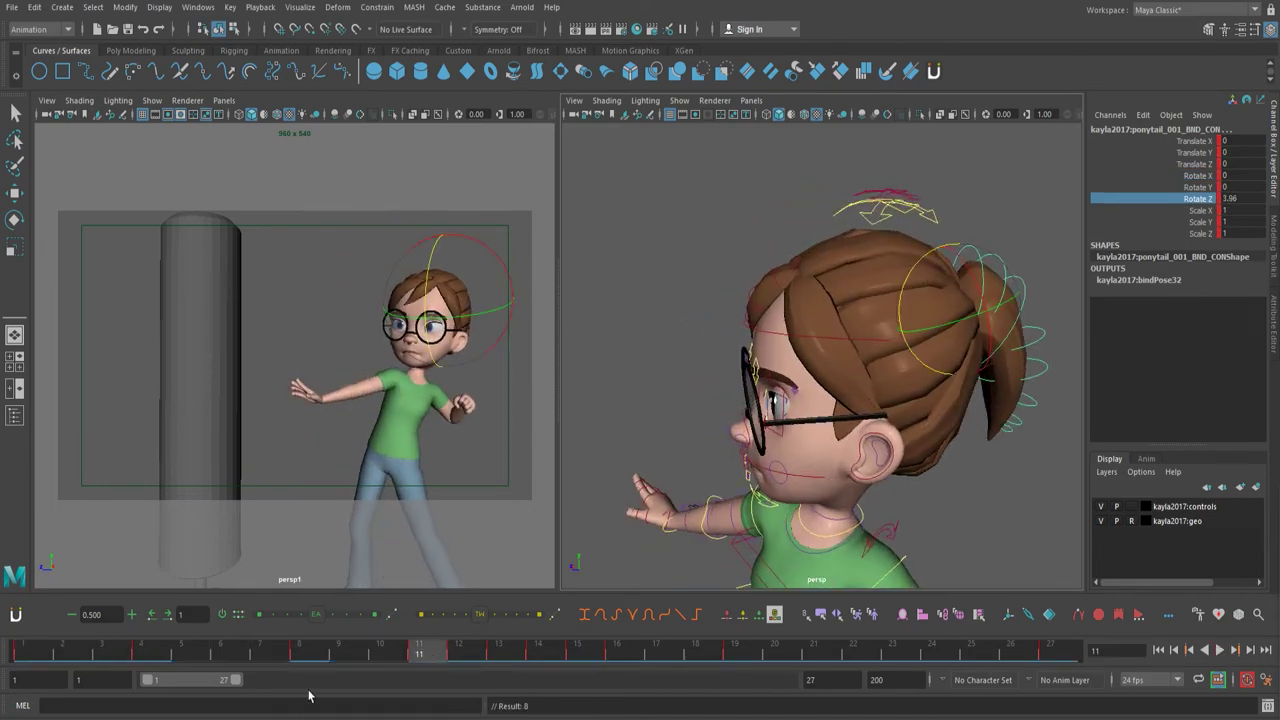
# Step: Play the ponytail motion and edit the ponytail's keys at frames 12 and 16
pyautogui.hotkey('alt', 'v')
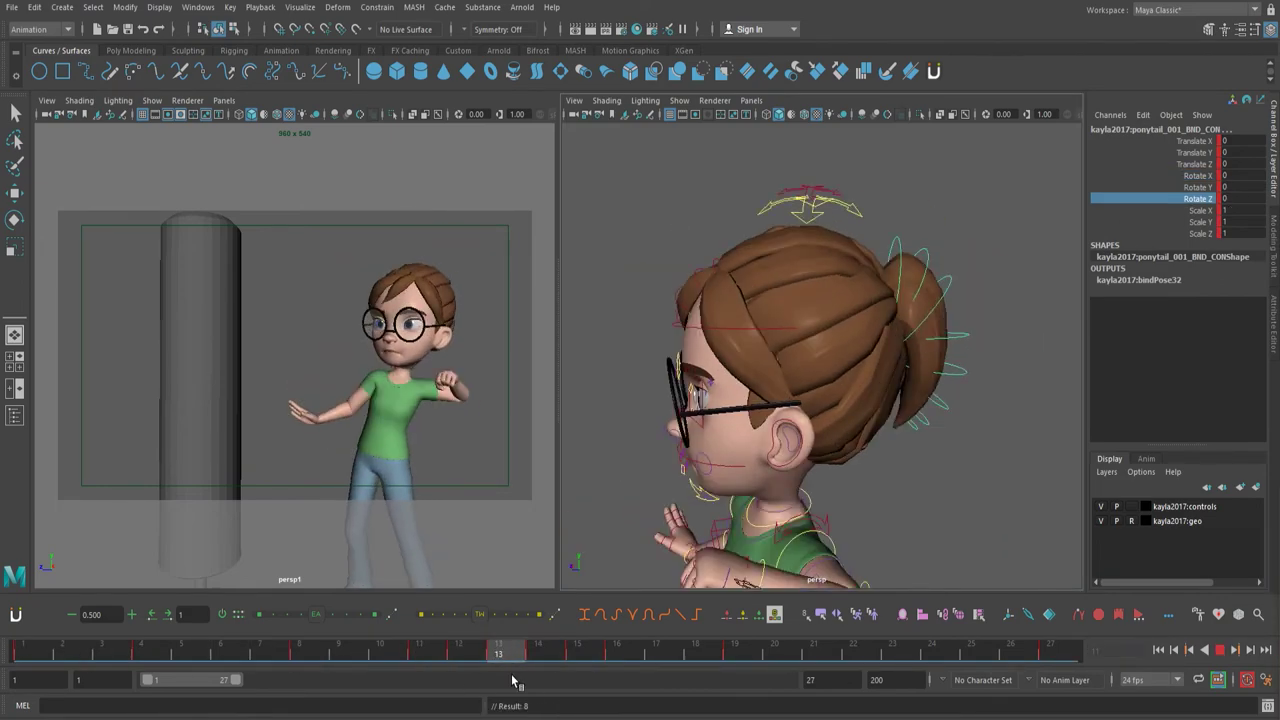
pyautogui.click(544, 653)
pyautogui.click(468, 653)
pyautogui.rightClick(489, 654)
pyautogui.click(546, 457)
pyautogui.moveTo(470, 655); pyautogui.dragTo(741, 655)
pyautogui.click(623, 655)
pyautogui.rightClick(624, 655)
pyautogui.click(643, 455)
# Step: Undo the last ponytail change, reselect the ponytail controls and play the animation
pyautogui.hotkey('alt', 'v')
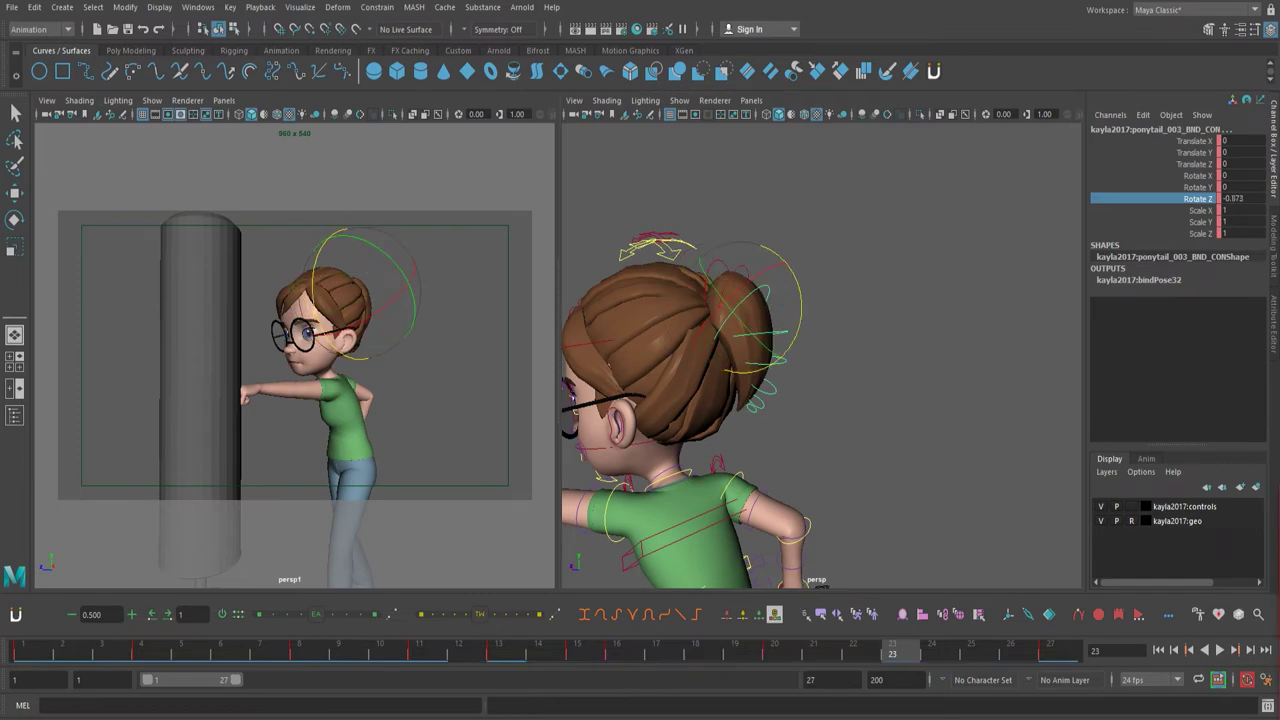
pyautogui.hotkey('ctrl', 'z')
pyautogui.moveTo(829, 210); pyautogui.dragTo(734, 337)
pyautogui.click(1219, 650)
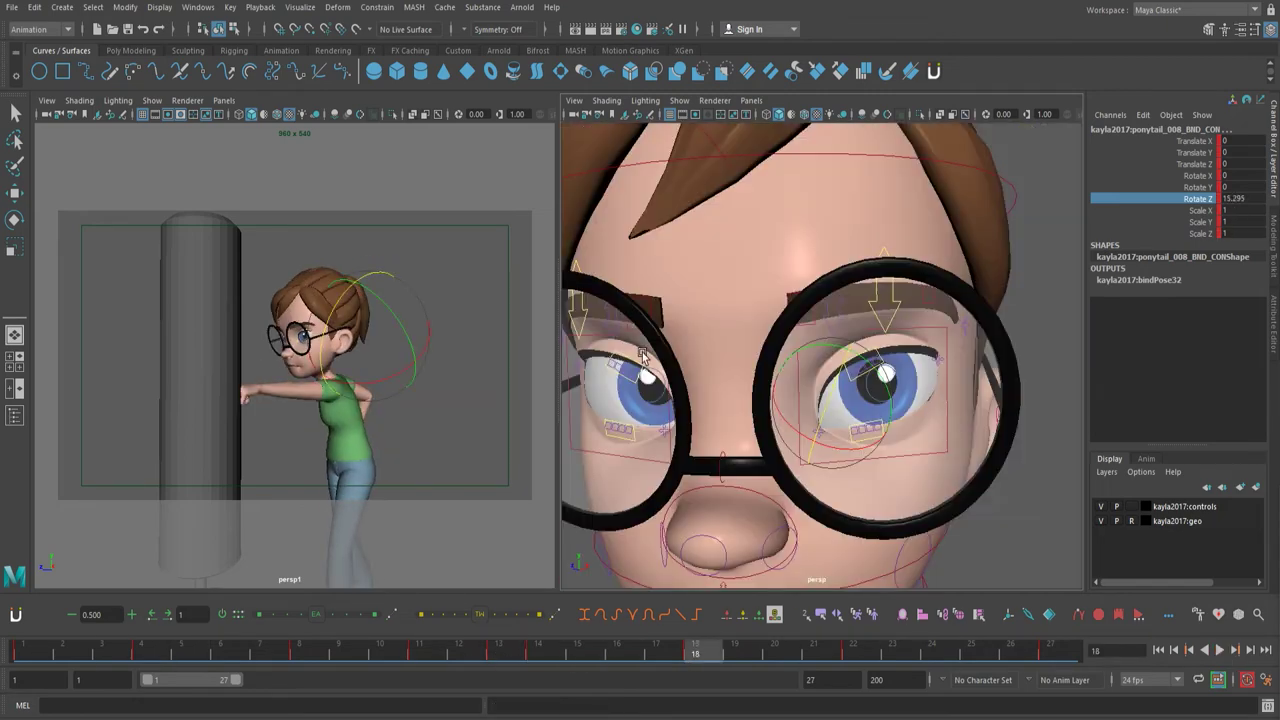
# Step: Rotate the upper and lower eyelid controls of both eyes at frame 18 to narrow the eyes
pyautogui.click(619, 378)
pyautogui.keyDown('shift'); pyautogui.click(868, 376); pyautogui.keyUp('shift')
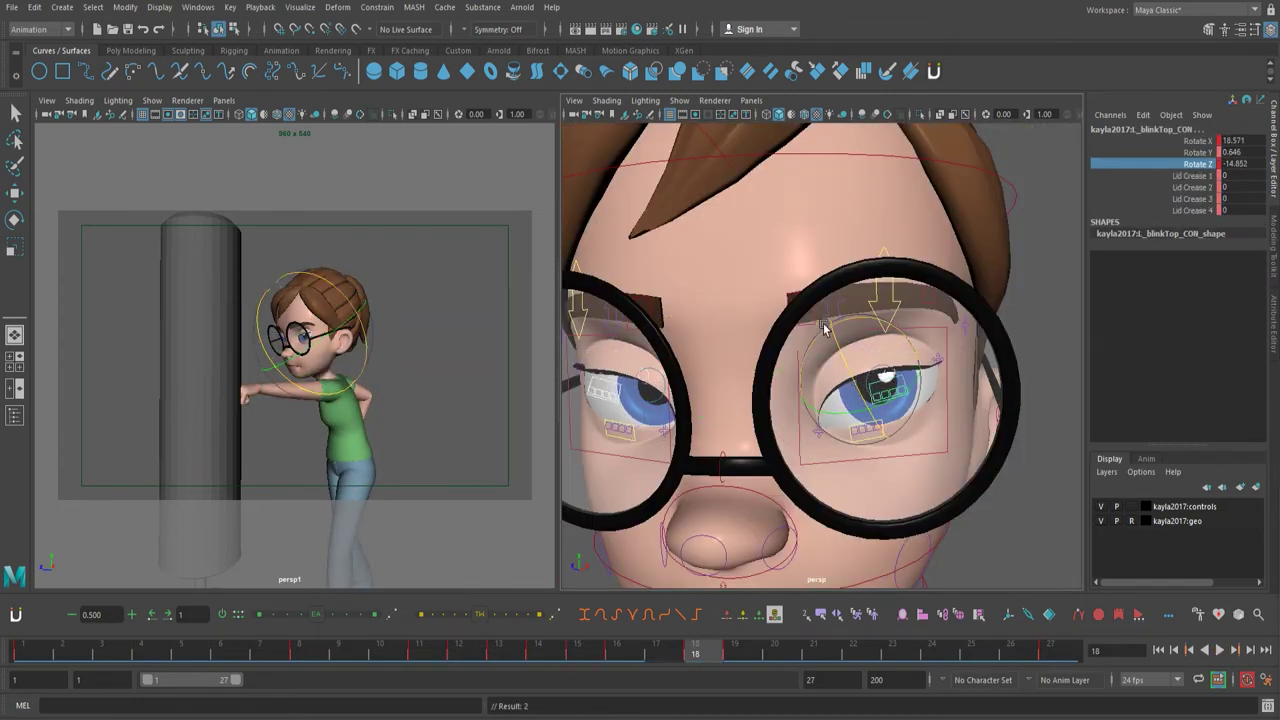
pyautogui.click(710, 427)
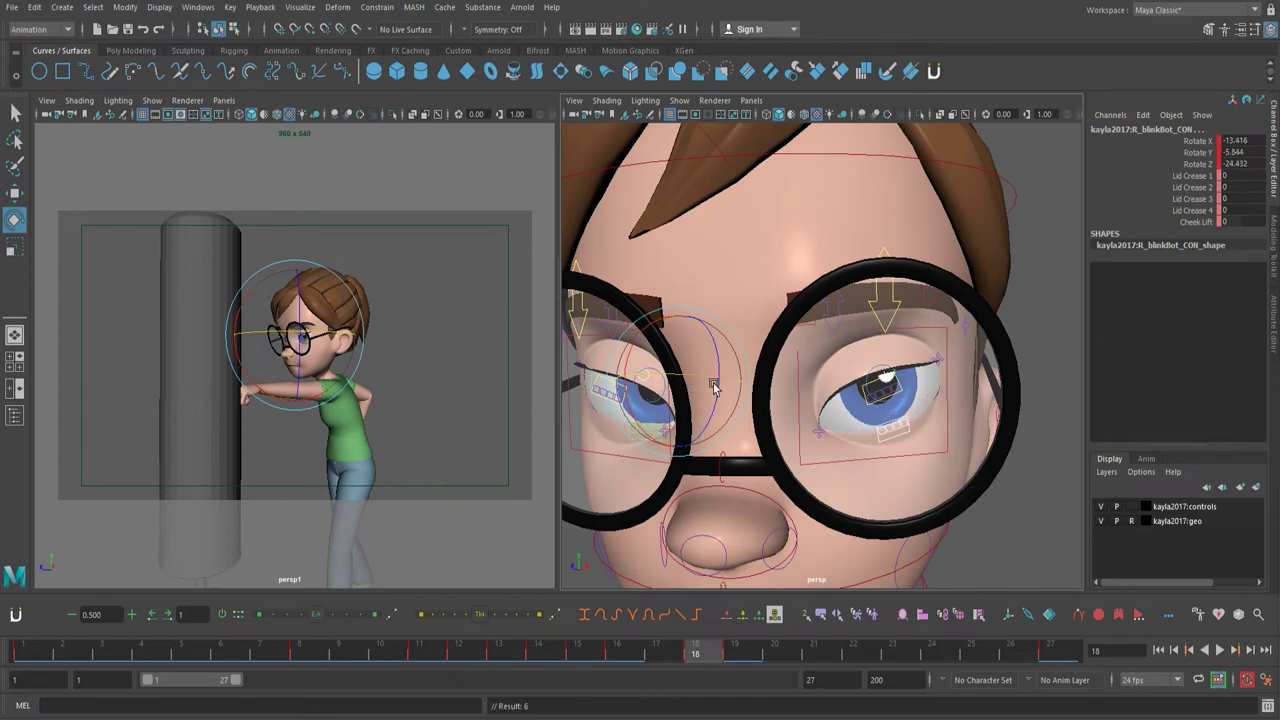
# Step: Move the inner eye corner controls at frame 18 to reshape the eyes
pyautogui.click(638, 370)
pyautogui.press('w')
pyautogui.keyDown('alt'); pyautogui.moveTo(757, 360); pyautogui.dragTo(711, 449); pyautogui.keyUp('alt')
pyautogui.moveTo(610, 366); pyautogui.dragTo(600, 367)
pyautogui.keyDown('alt'); pyautogui.moveTo(650, 430); pyautogui.dragTo(740, 370); pyautogui.keyUp('alt')
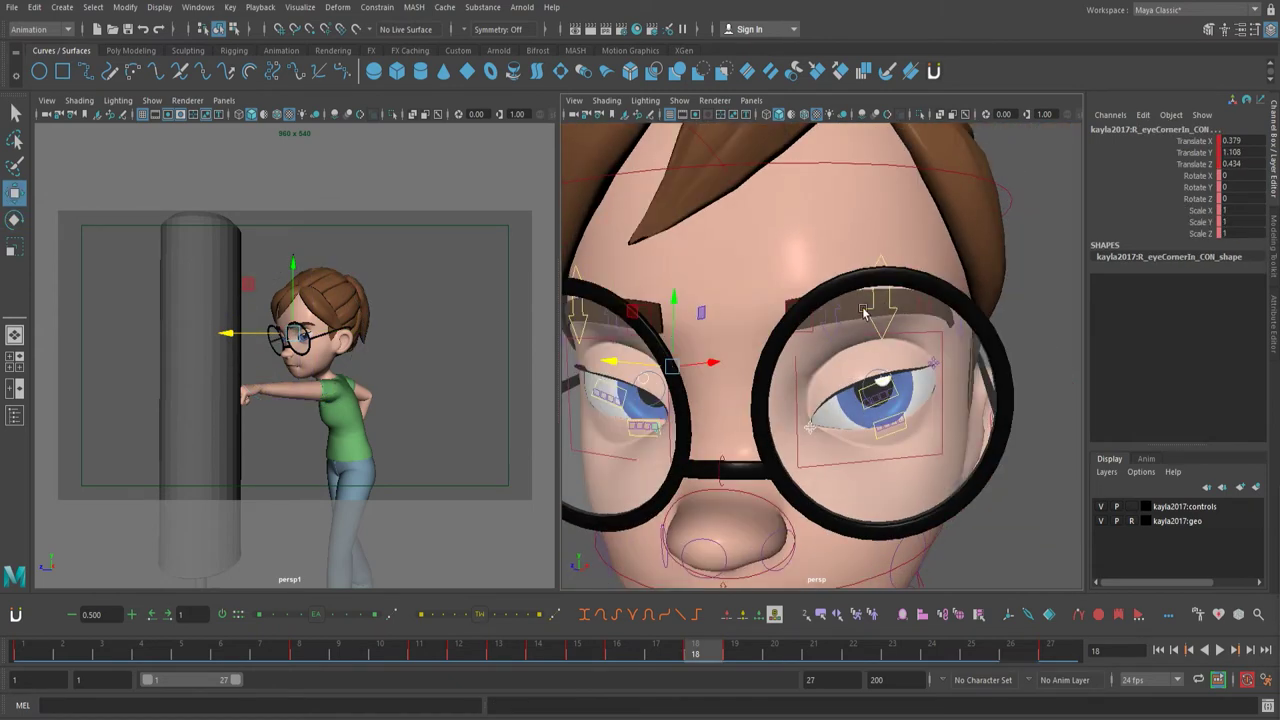
# Step: Refine the eye expression at frame 18 with small moves of the facial controls around the brows and eyes
pyautogui.click(612, 325)
pyautogui.click(875, 322)
pyautogui.click(731, 492)
pyautogui.moveTo(731, 463); pyautogui.dragTo(731, 452)
pyautogui.keyDown('alt'); pyautogui.moveTo(740, 455); pyautogui.dragTo(770, 440, button='right'); pyautogui.keyUp('alt')
pyautogui.click(793, 445)
pyautogui.moveTo(802, 408); pyautogui.dragTo(802, 416)
pyautogui.click(877, 494)
# Step: Select the facial controls around the eyes, key them at frame 19 and play the animation
pyautogui.keyDown('alt'); pyautogui.moveTo(741, 493); pyautogui.dragTo(640, 480); pyautogui.keyUp('alt')
pyautogui.keyDown('alt'); pyautogui.moveTo(860, 430); pyautogui.dragTo(740, 430, button='right'); pyautogui.keyUp('alt')
pyautogui.moveTo(737, 300); pyautogui.dragTo(835, 438)
pyautogui.click(737, 654)
pyautogui.press('s')
pyautogui.hotkey('alt', 'v')
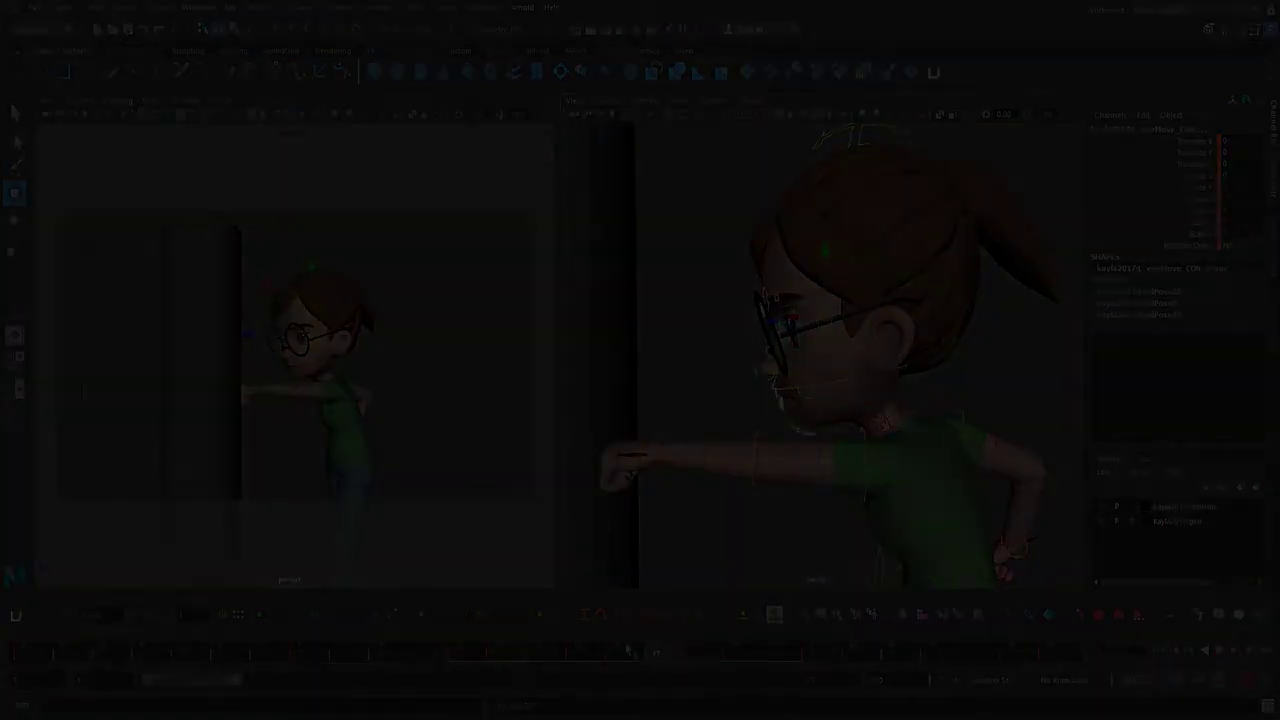